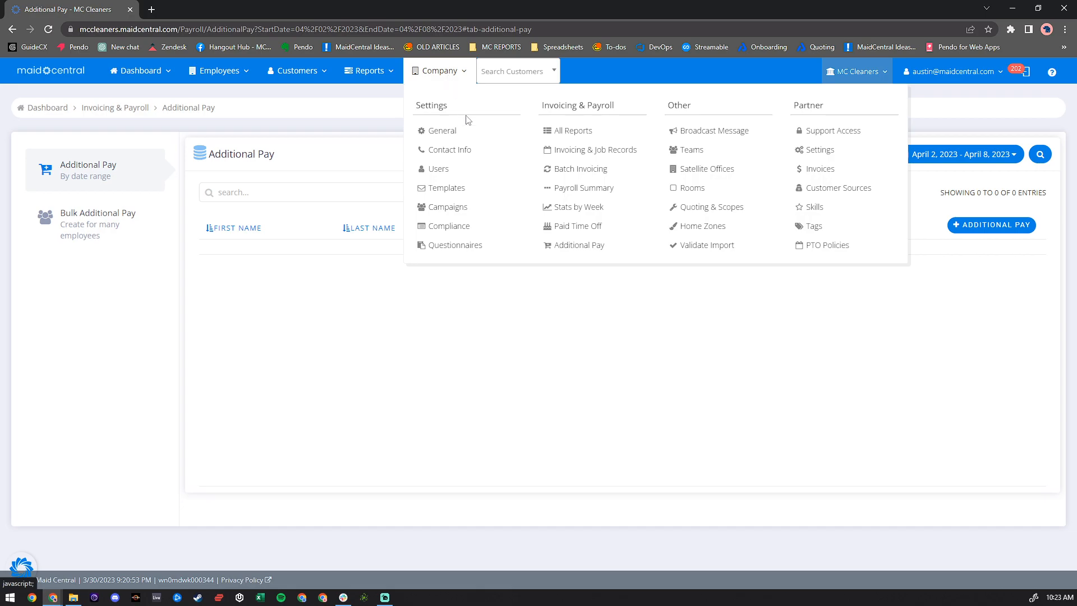
- Open the Bulk Additional Pay page and set its date range to March 26, 2023 - April 1, 2023
left_click(564, 245)
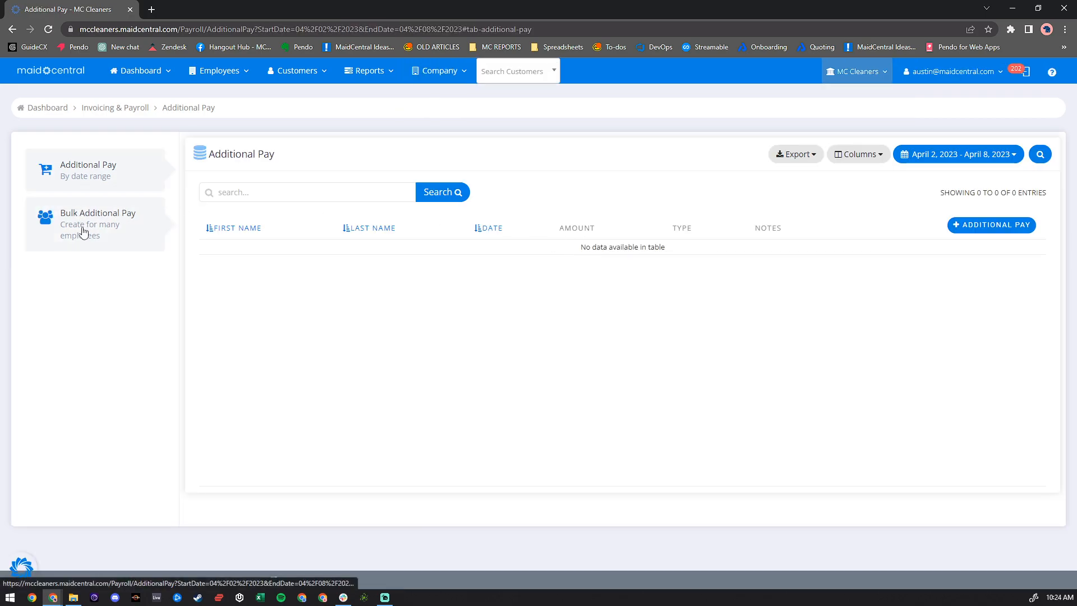
left_click(123, 227)
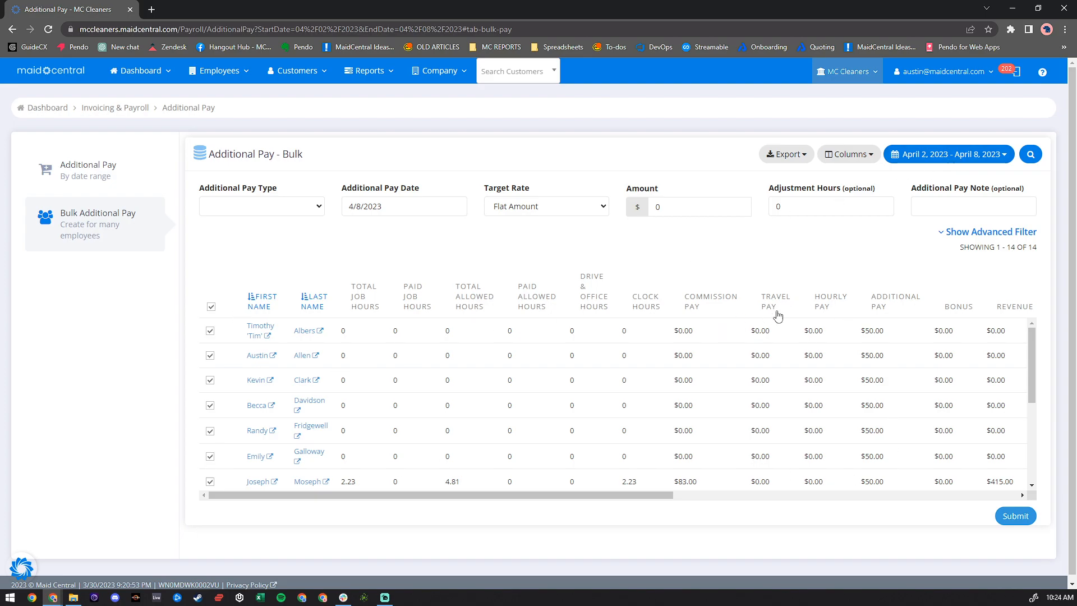
left_click(931, 160)
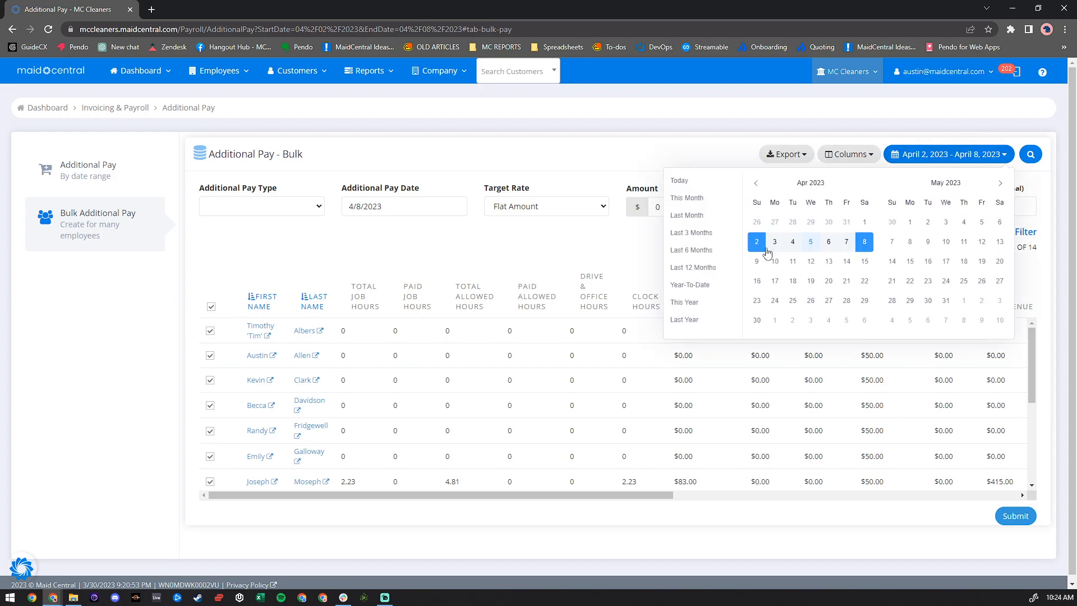
left_click(758, 222)
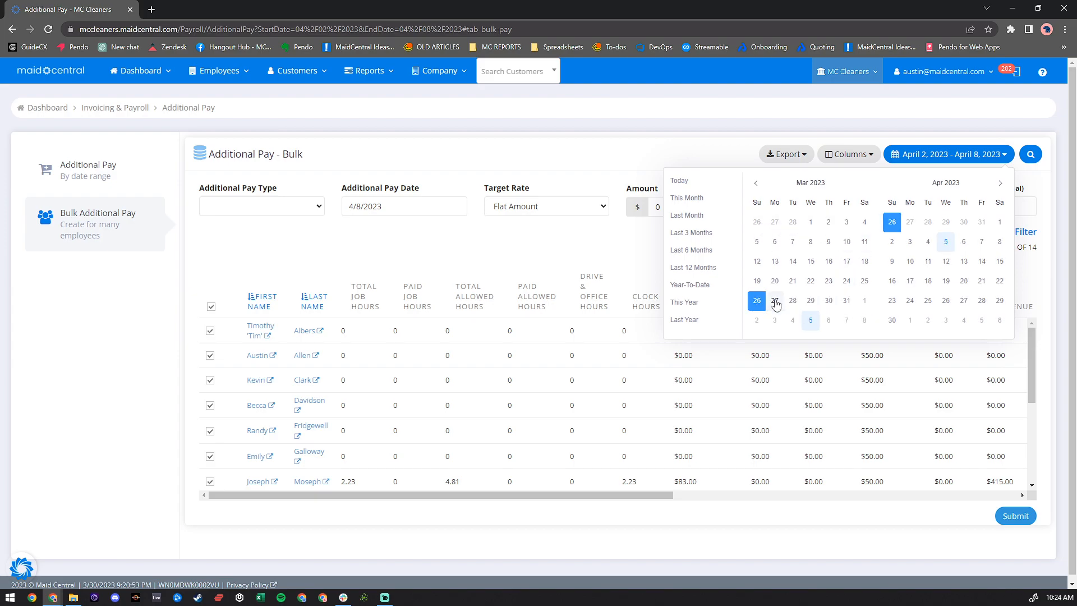
left_click(865, 301)
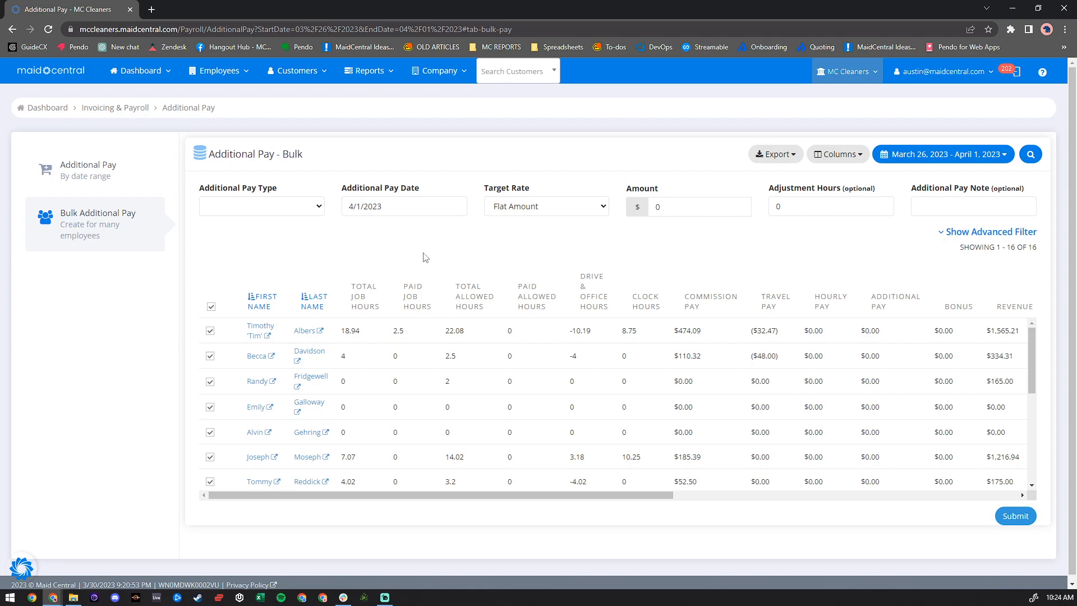
- Review the additional pay date's calendar and the available additional pay types
left_click_drag(337, 190, 423, 192)
left_click(386, 206)
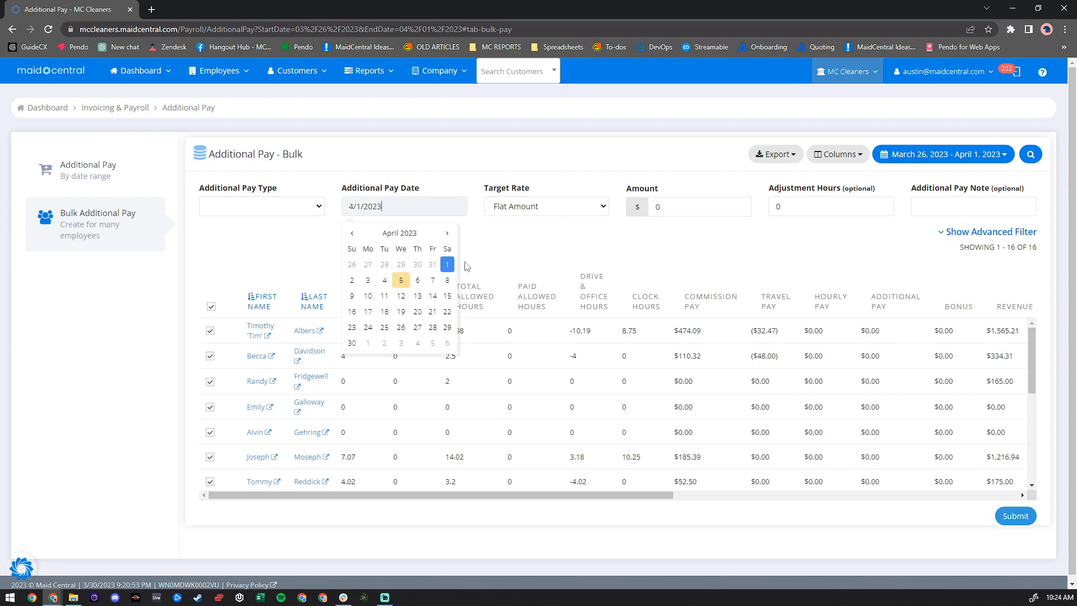
left_click(496, 259)
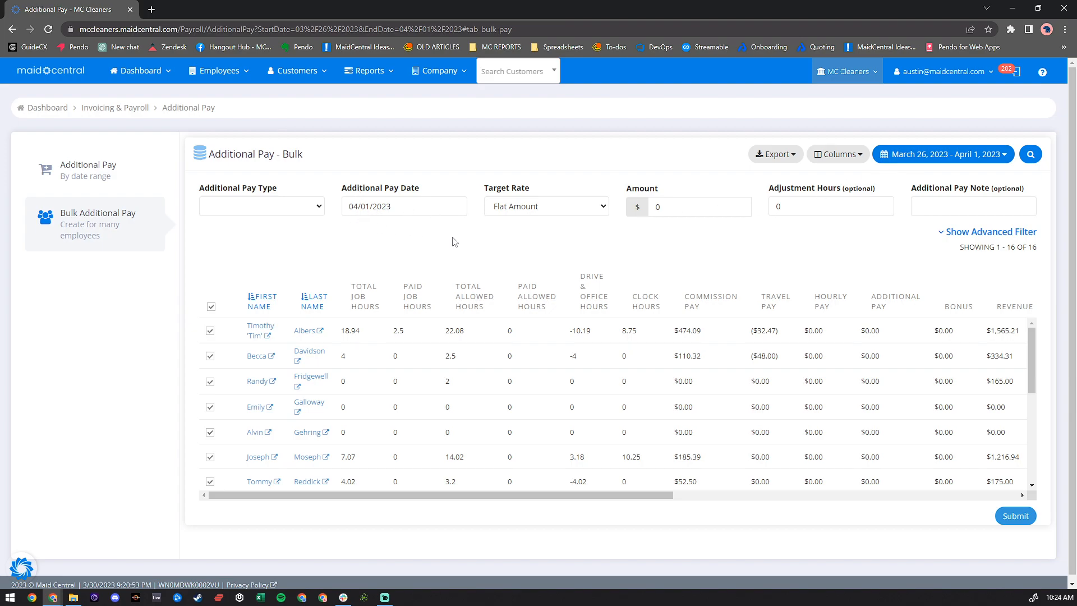
left_click(242, 213)
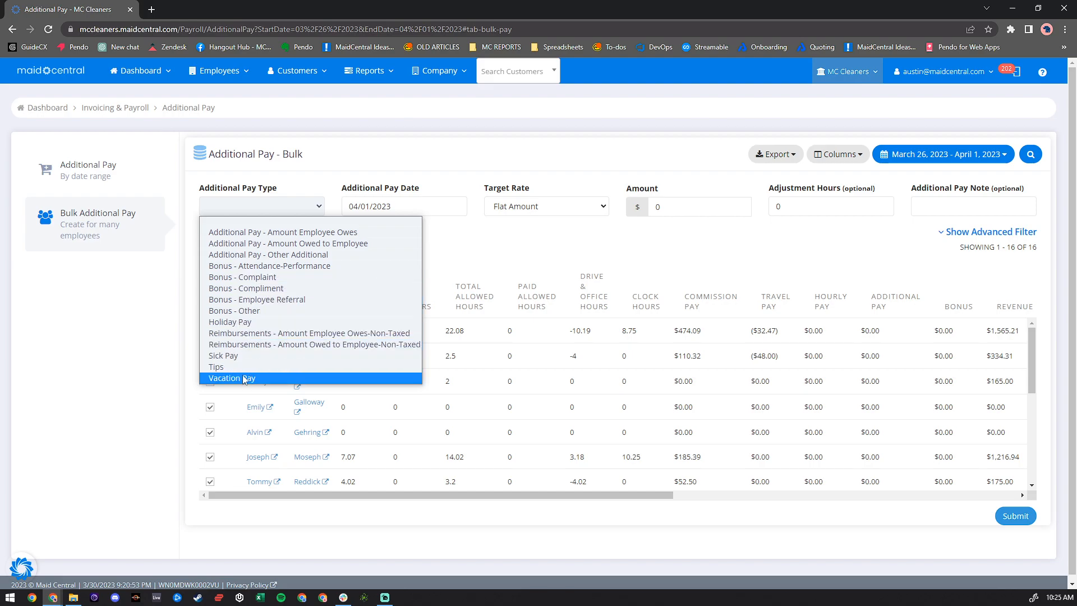
left_click(495, 245)
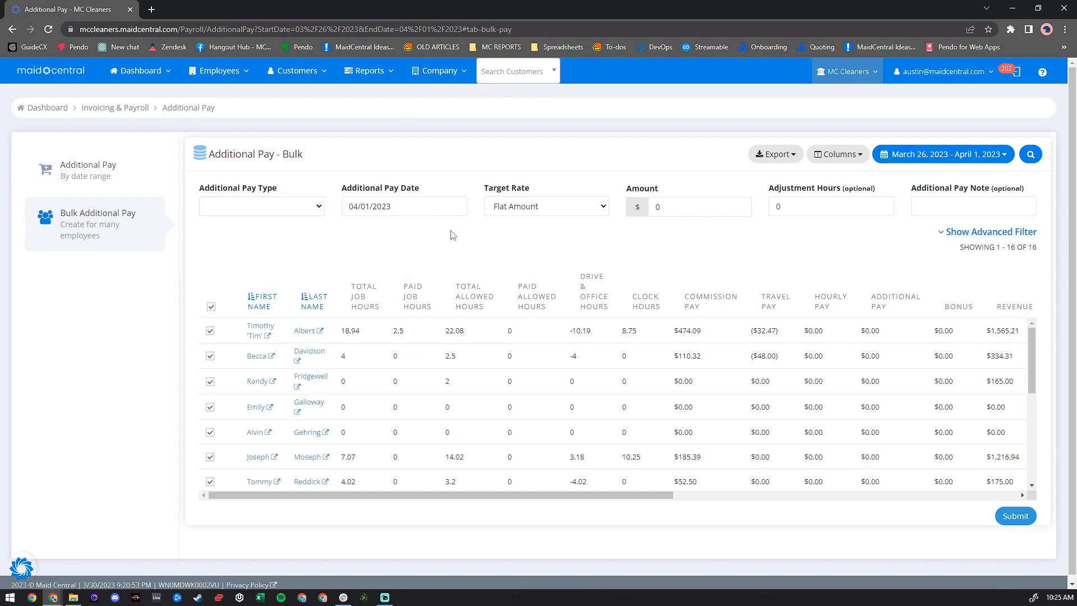
- Set a Flat Amount target rate of $30, apply it to the employee list, and view the pay entry fields
left_click_drag(481, 187, 543, 192)
left_click(543, 211)
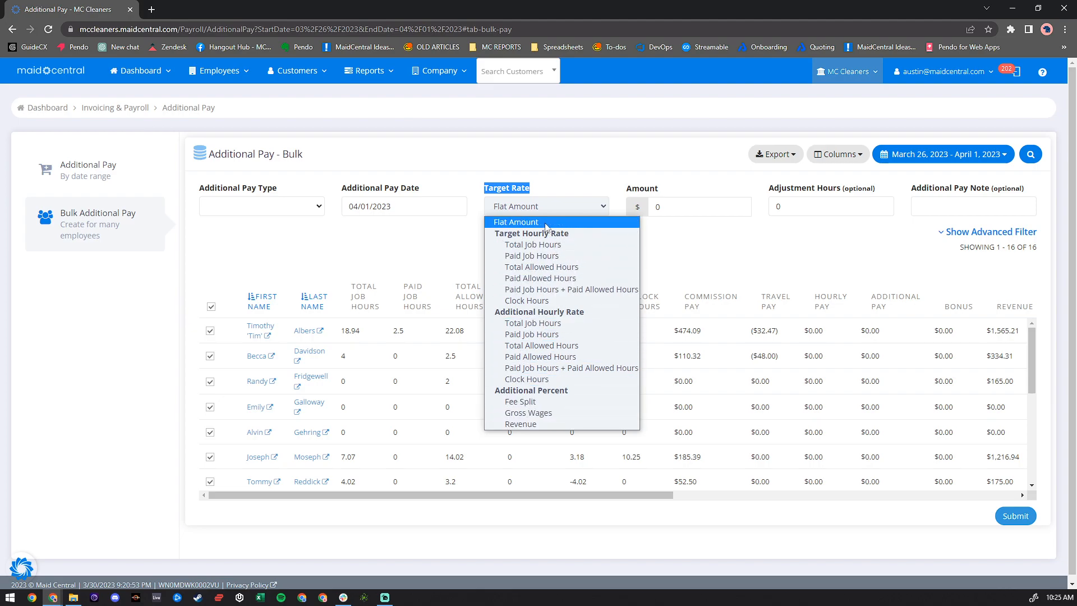
left_click(517, 223)
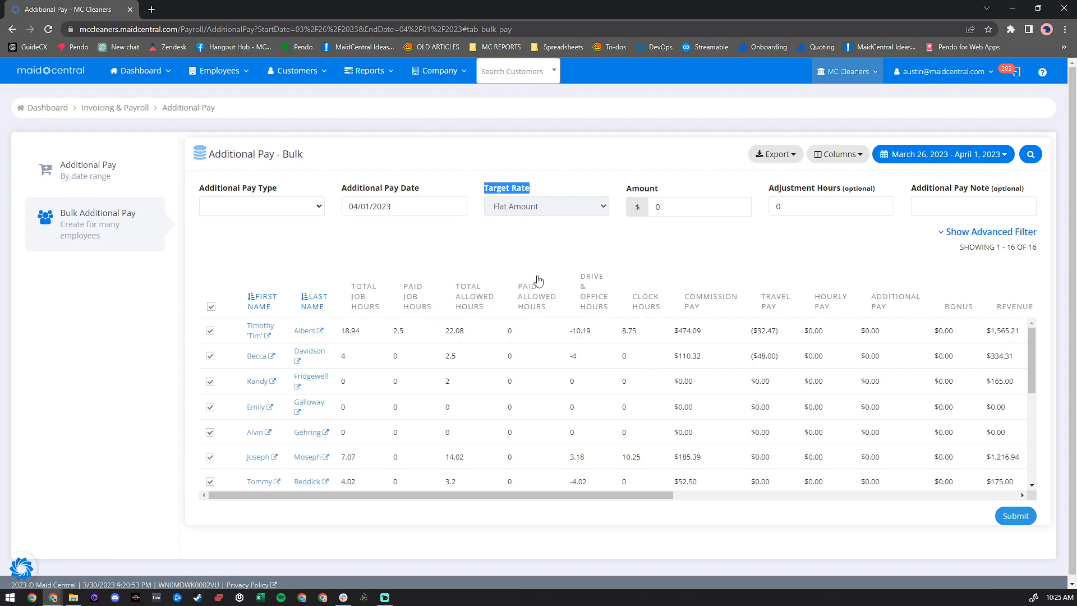
left_click(532, 225)
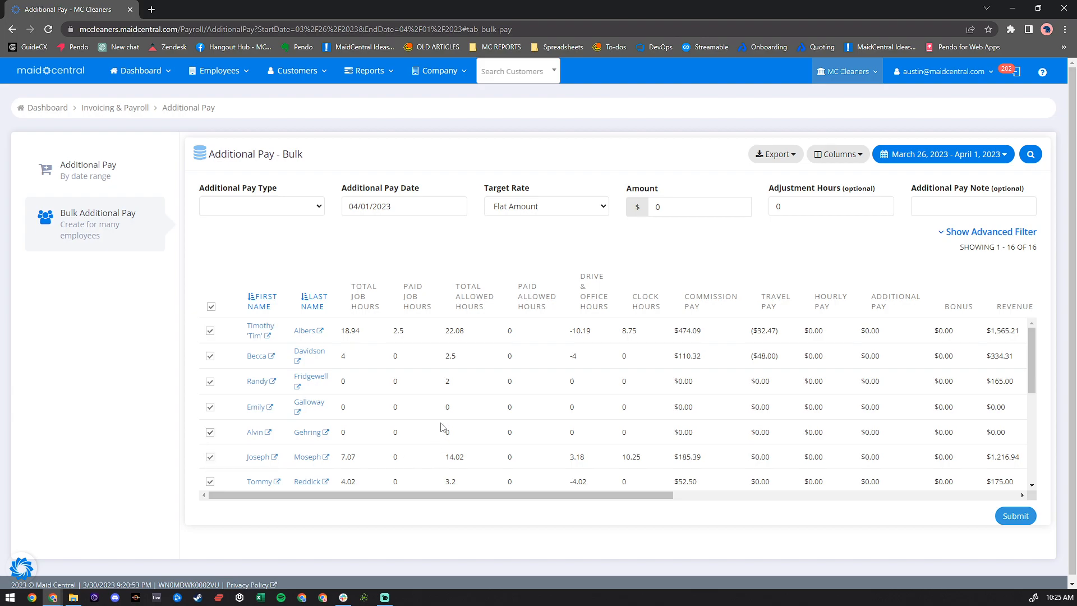
left_click(678, 208)
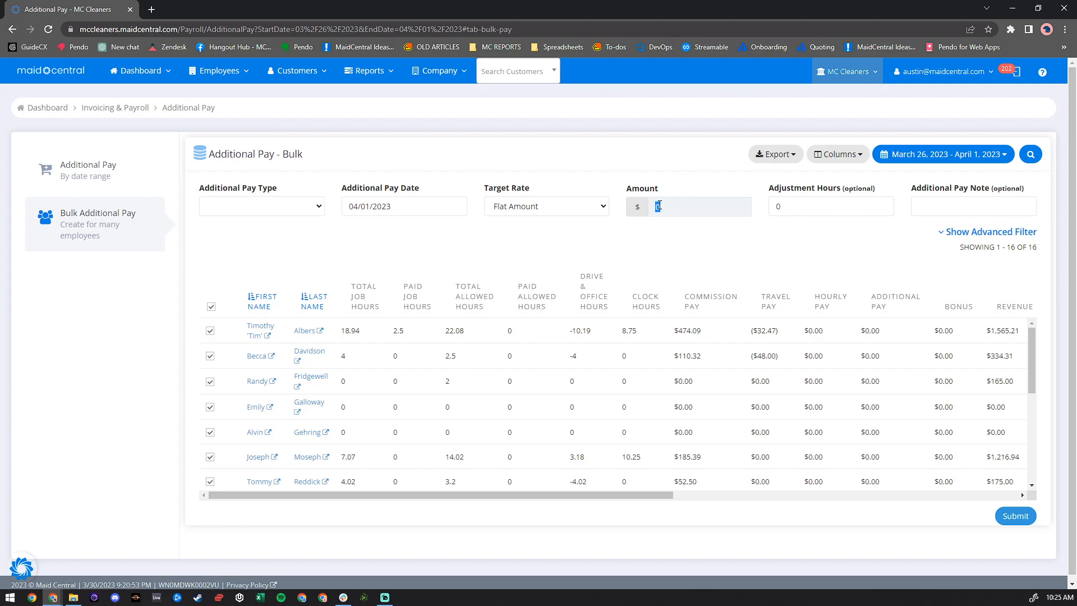
type("30")
left_click(971, 233)
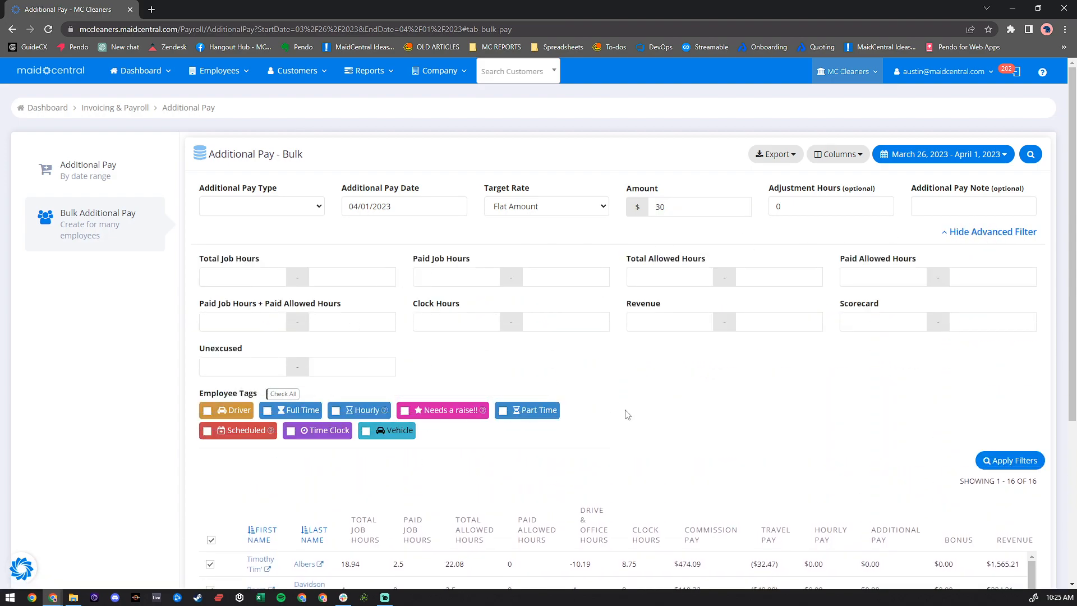
left_click(999, 461)
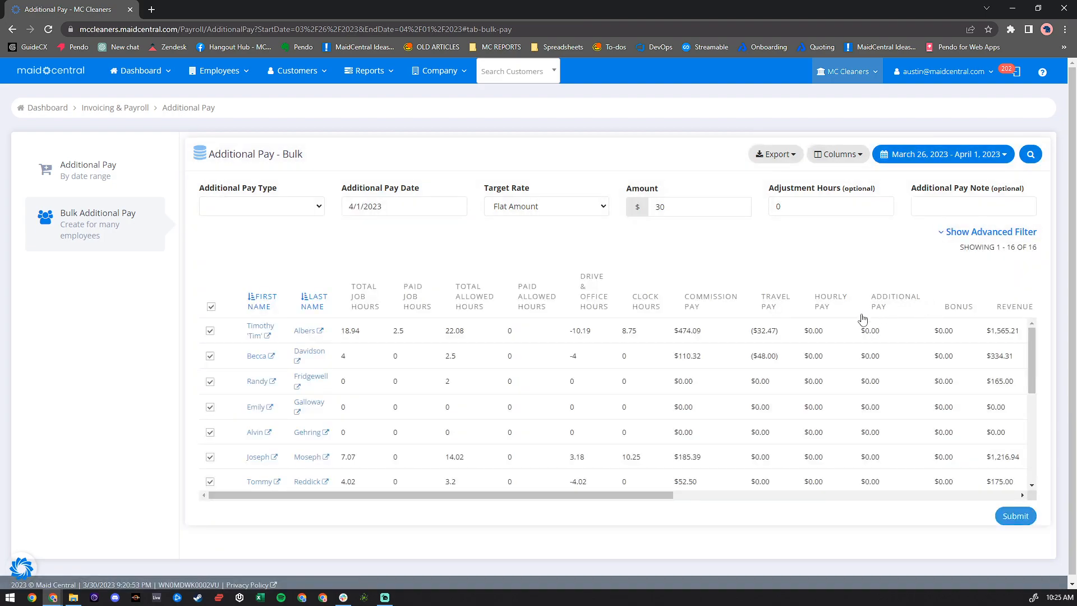
left_click_drag(503, 496, 888, 479)
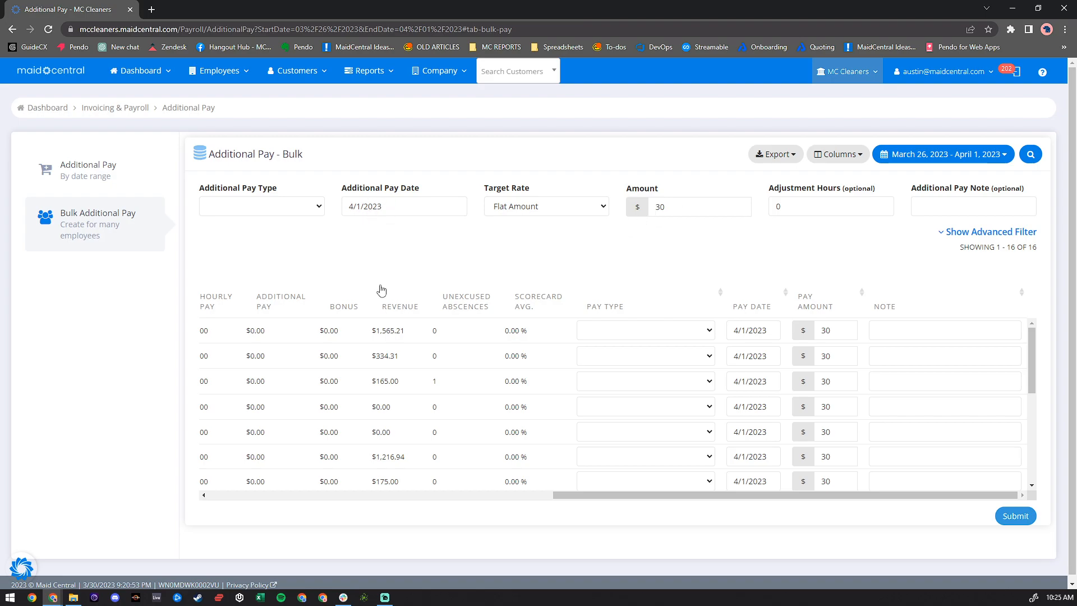
- Check the bulk additional pay type field and the note fields of the first five employee rows
left_click(240, 209)
left_click(240, 210)
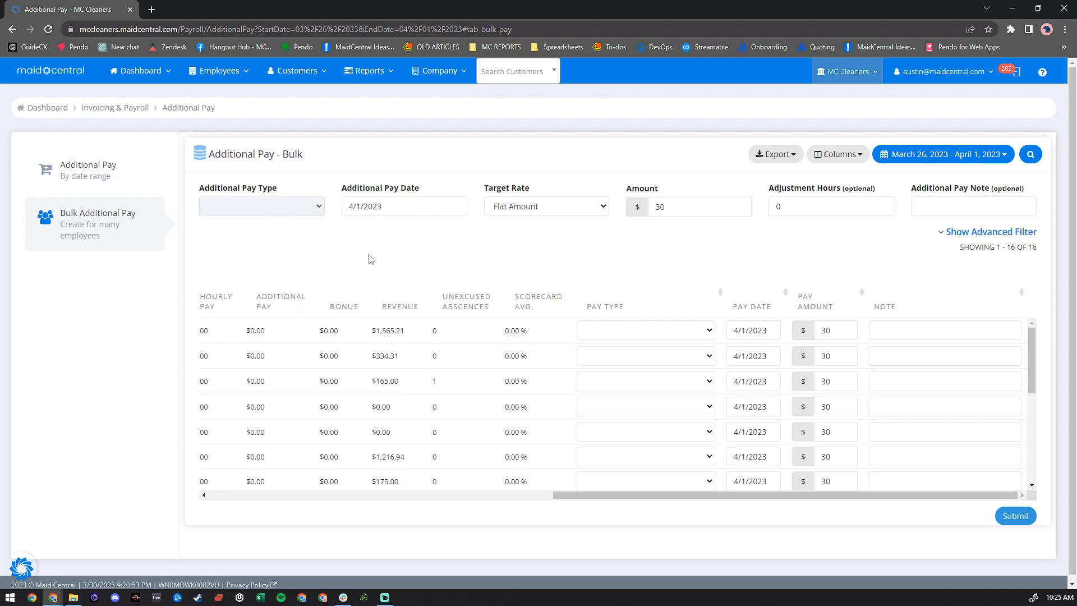
left_click(918, 329)
left_click(914, 356)
left_click(911, 379)
left_click(909, 406)
left_click(906, 431)
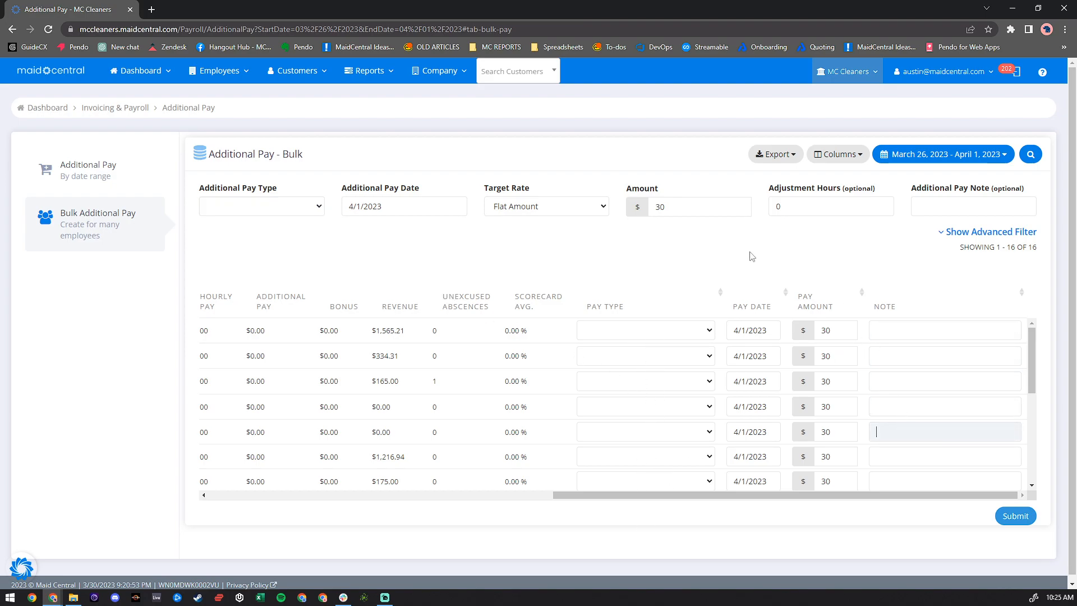
- Set the amount to $18 with Paid Job Hours as the target hourly rate, and apply it to the employee list
left_click(521, 212)
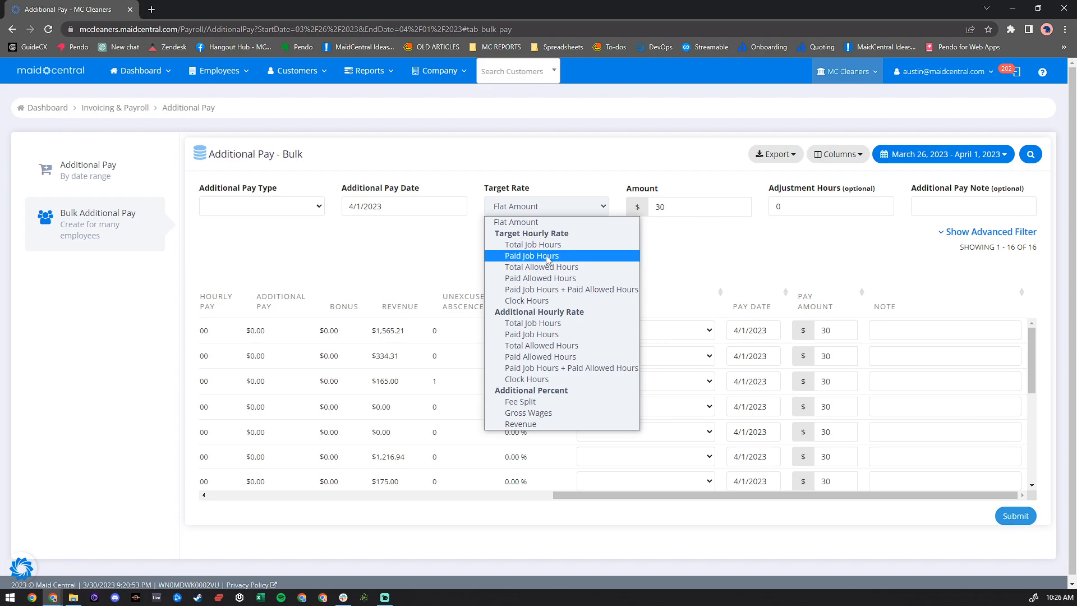
left_click(697, 245)
double_click(652, 208)
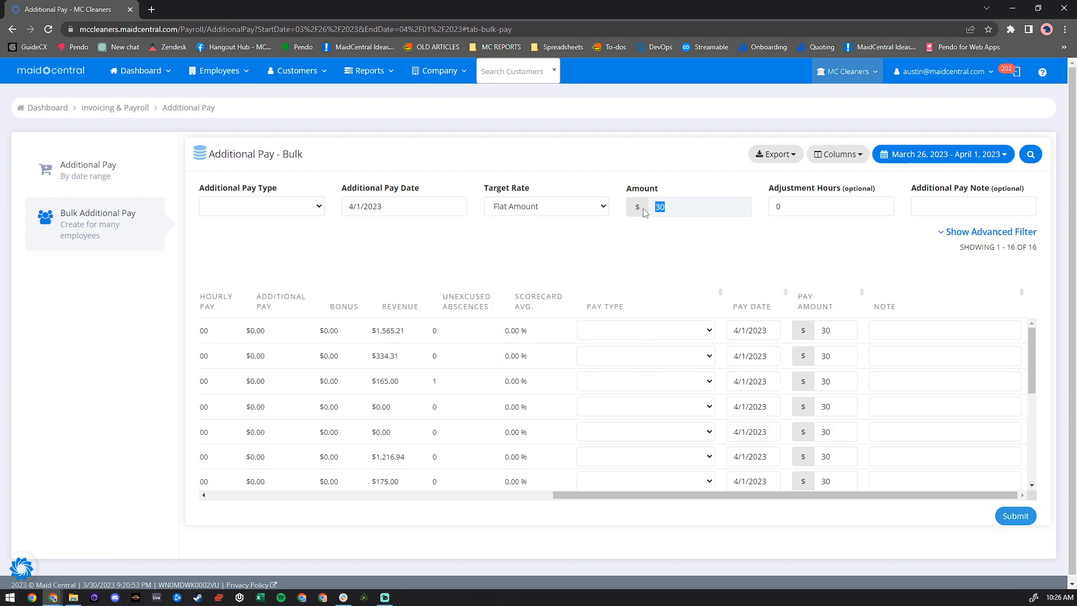
type("18")
left_click(564, 206)
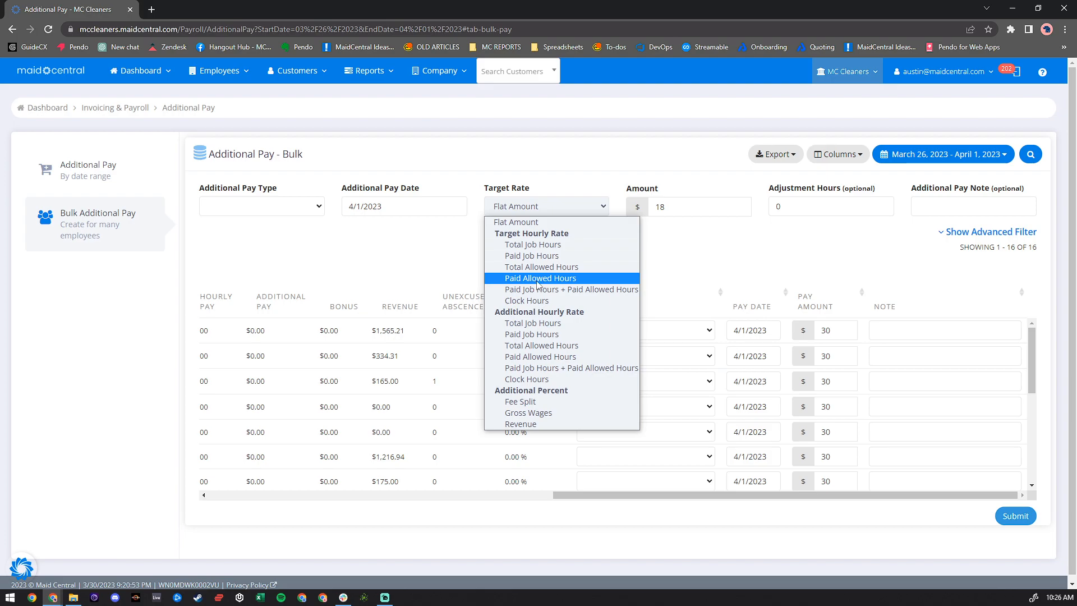
left_click(701, 243)
double_click(657, 207)
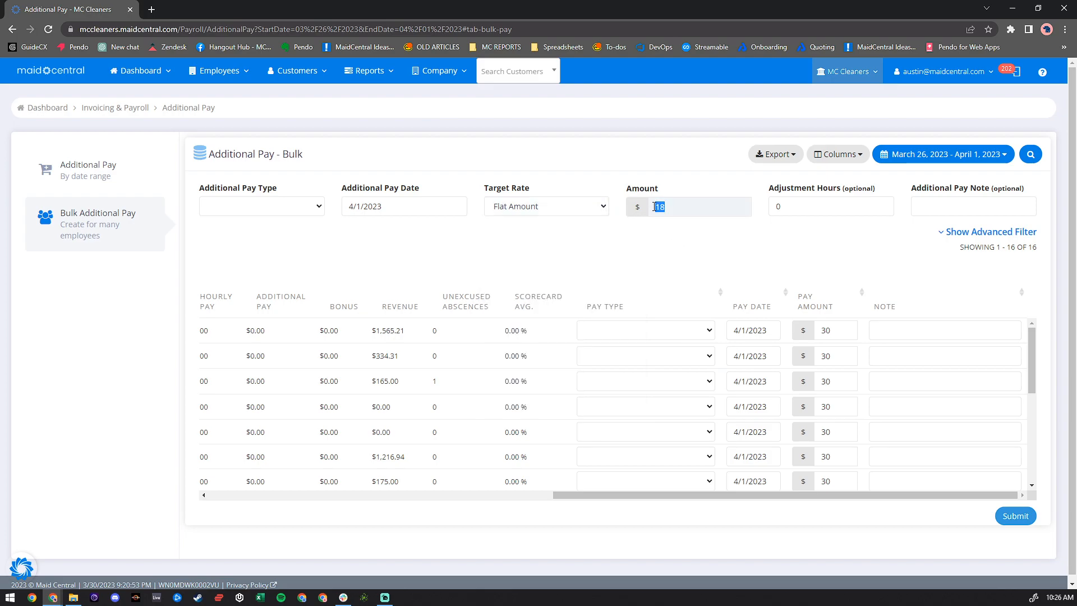
left_click(571, 210)
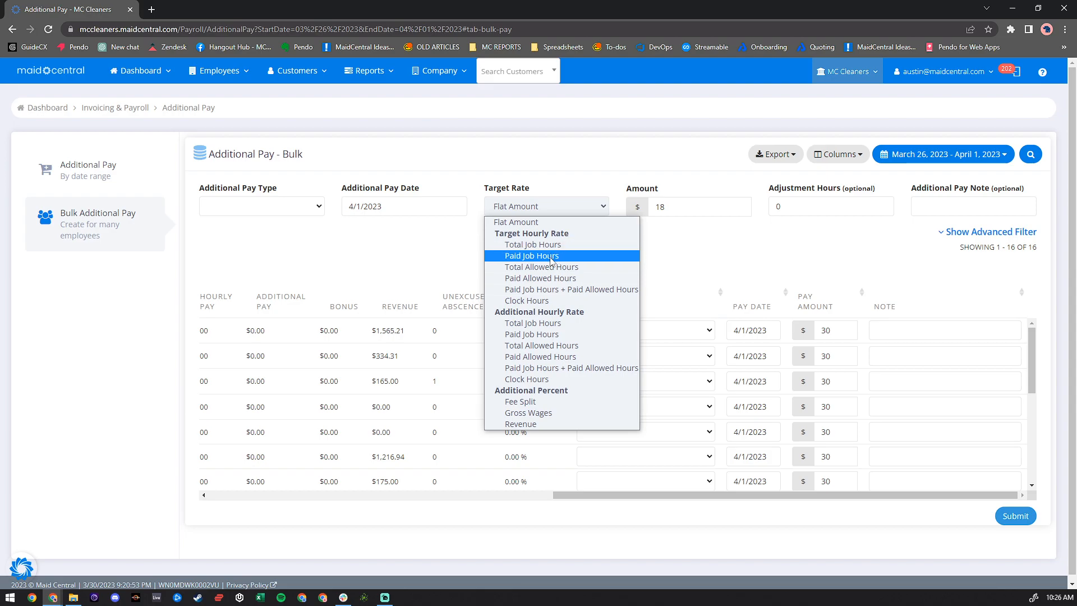
left_click(551, 258)
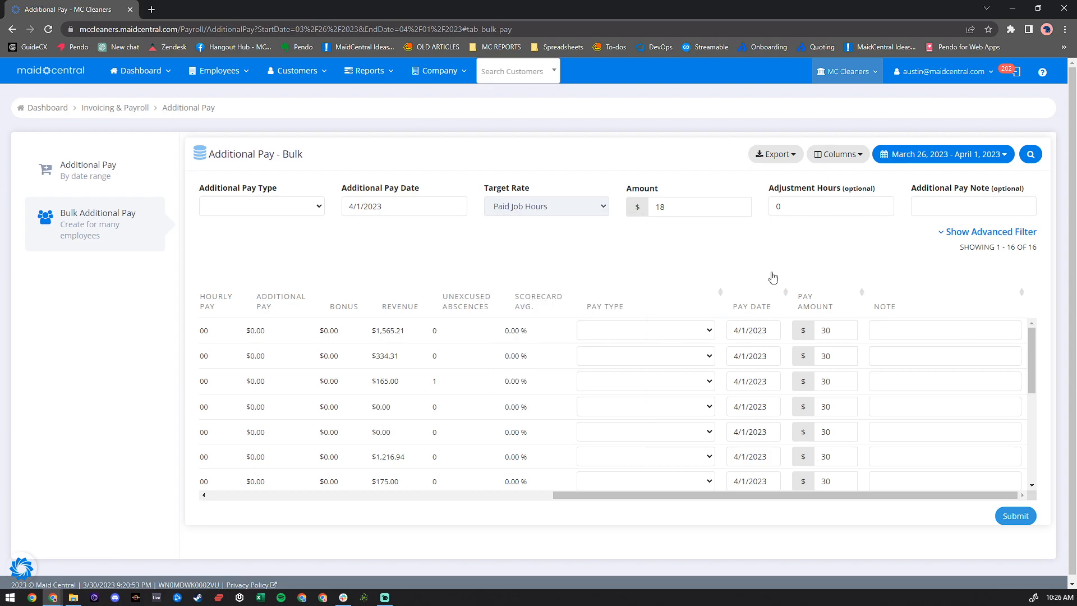
left_click(966, 234)
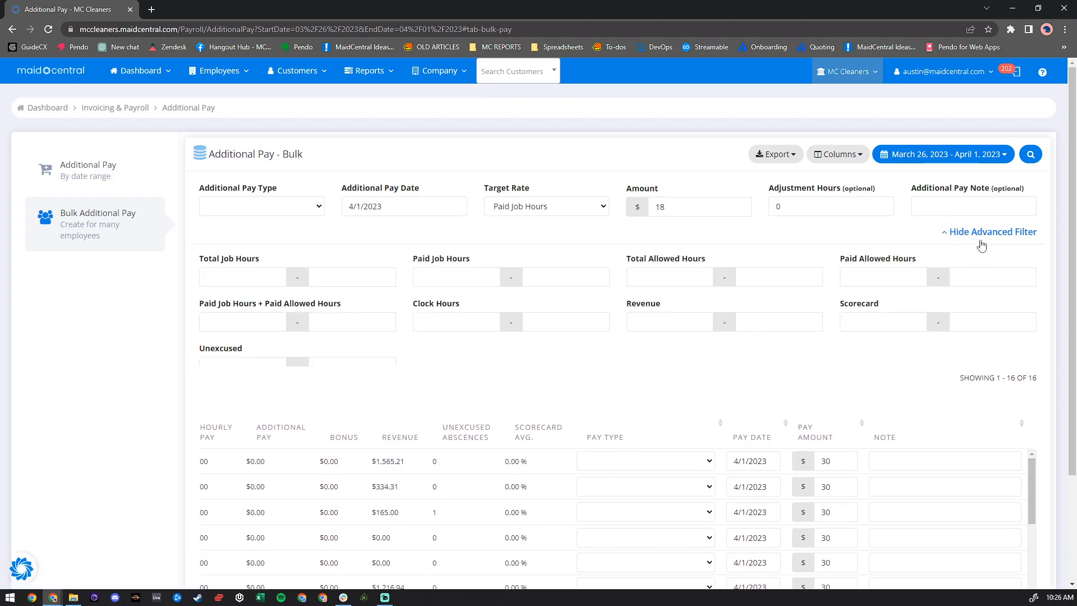
left_click(1003, 461)
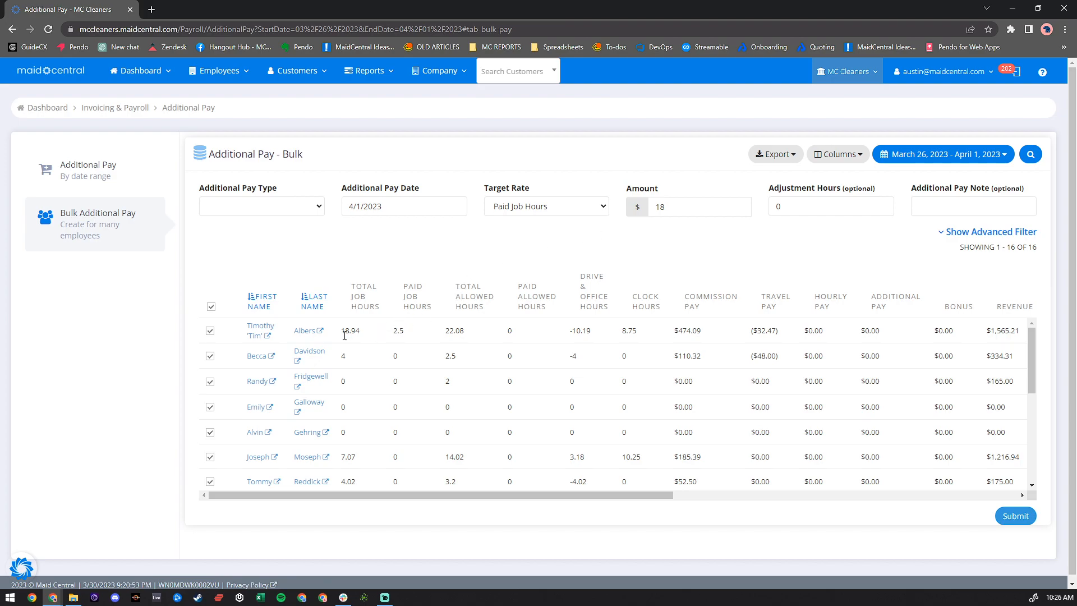
- Compare the first employee's paid job hours and calculated pay amount with the bulk target rate amount
left_click_drag(411, 332, 391, 335)
double_click(646, 212)
left_click(513, 494)
left_click_drag(513, 494, 868, 503)
left_click_drag(761, 488, 382, 488)
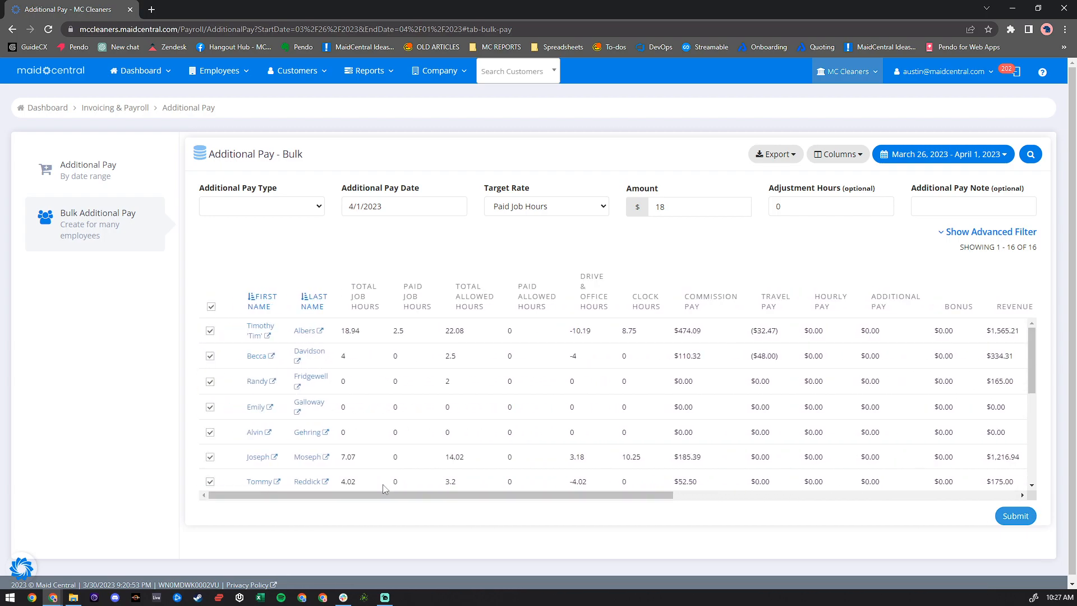
double_click(397, 331)
left_click_drag(540, 494, 882, 422)
left_click_drag(836, 331, 820, 332)
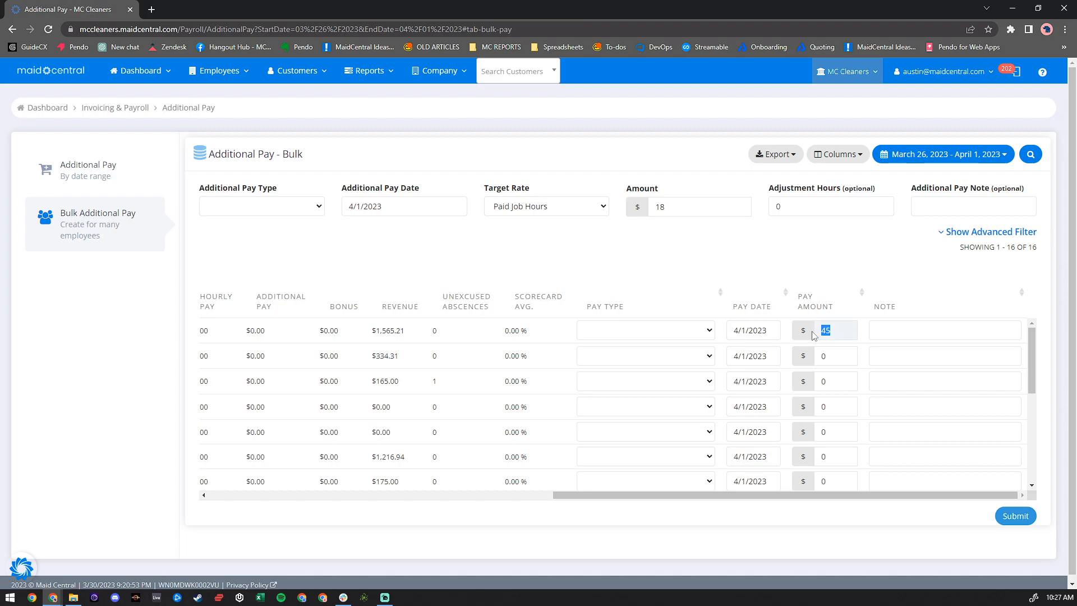
double_click(673, 207)
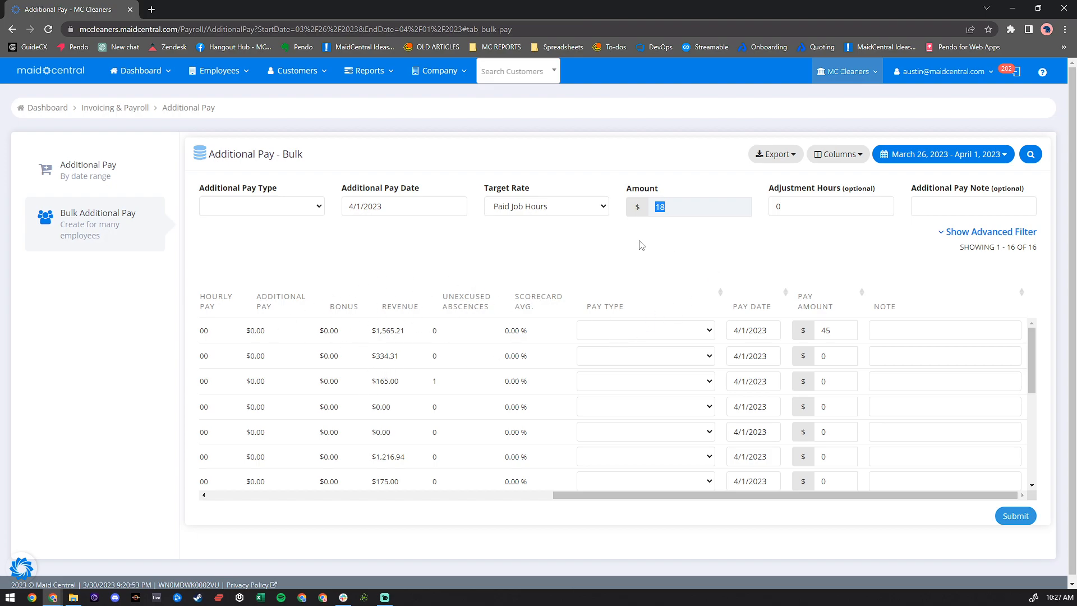
- Change the target hourly rate basis to Clock Hours, apply it to the employee list, and inspect the pay amounts
left_click(513, 209)
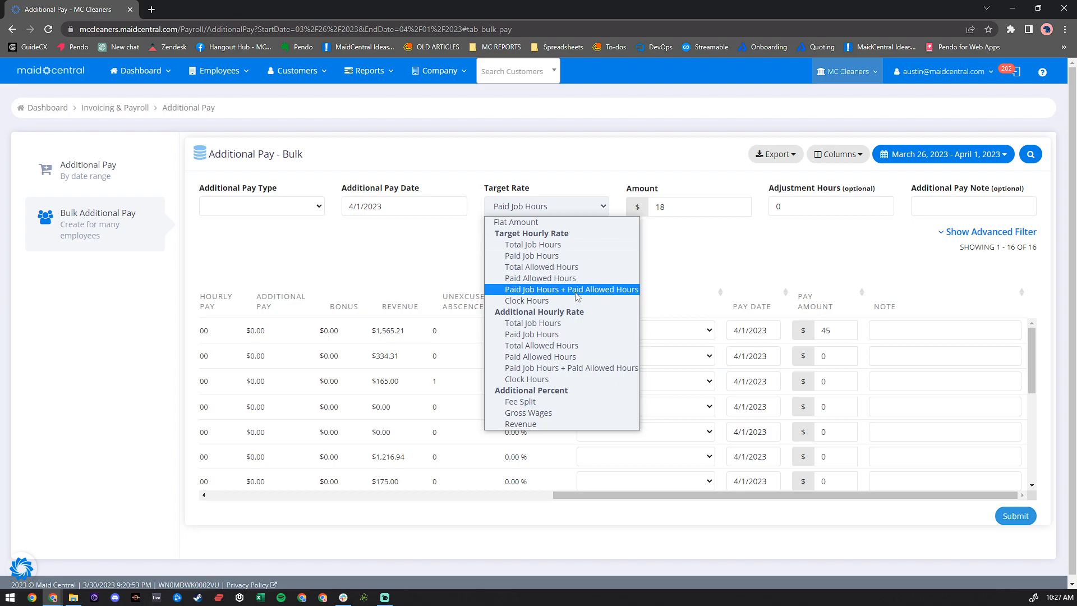
left_click(529, 303)
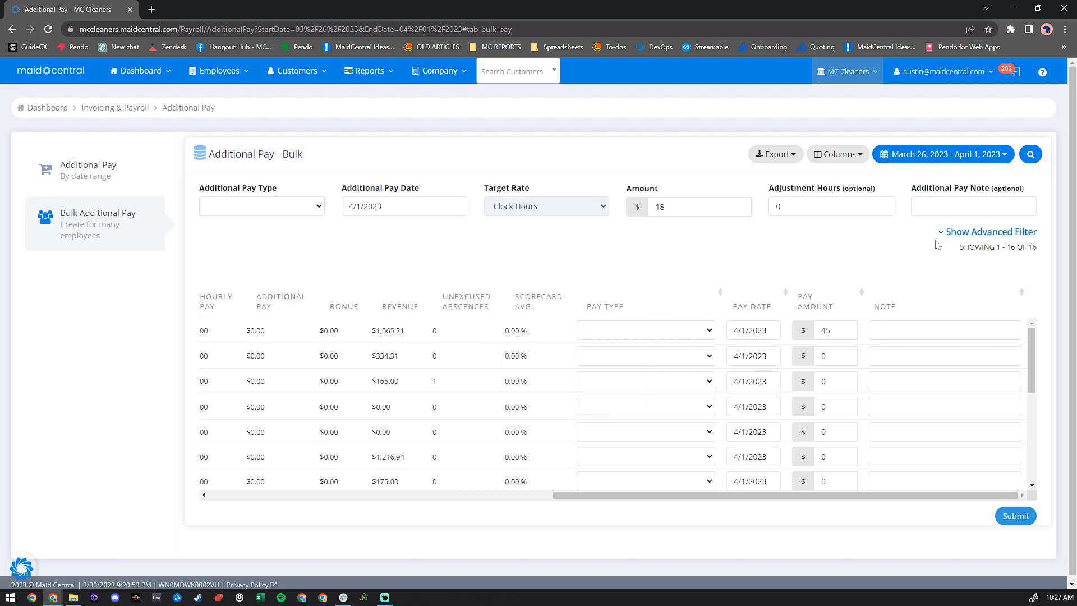
left_click(998, 232)
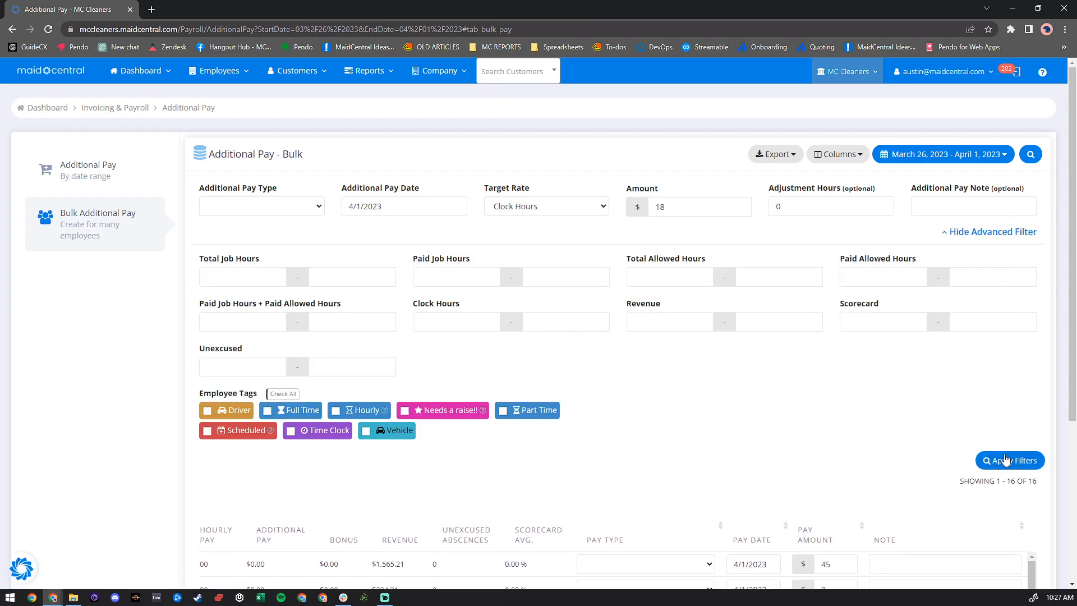
left_click(1004, 460)
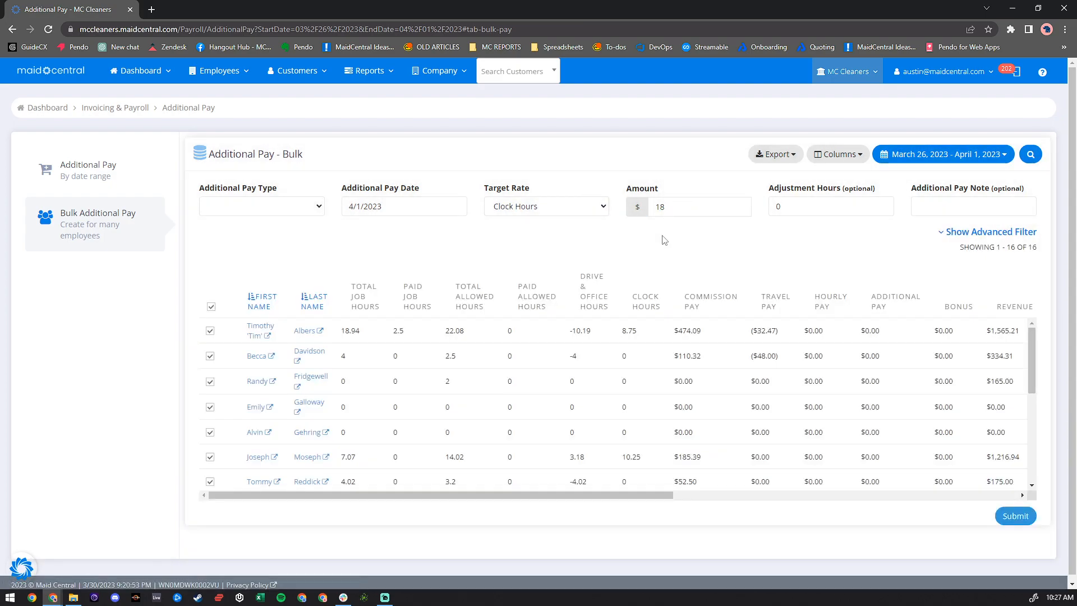
left_click_drag(593, 496, 974, 512)
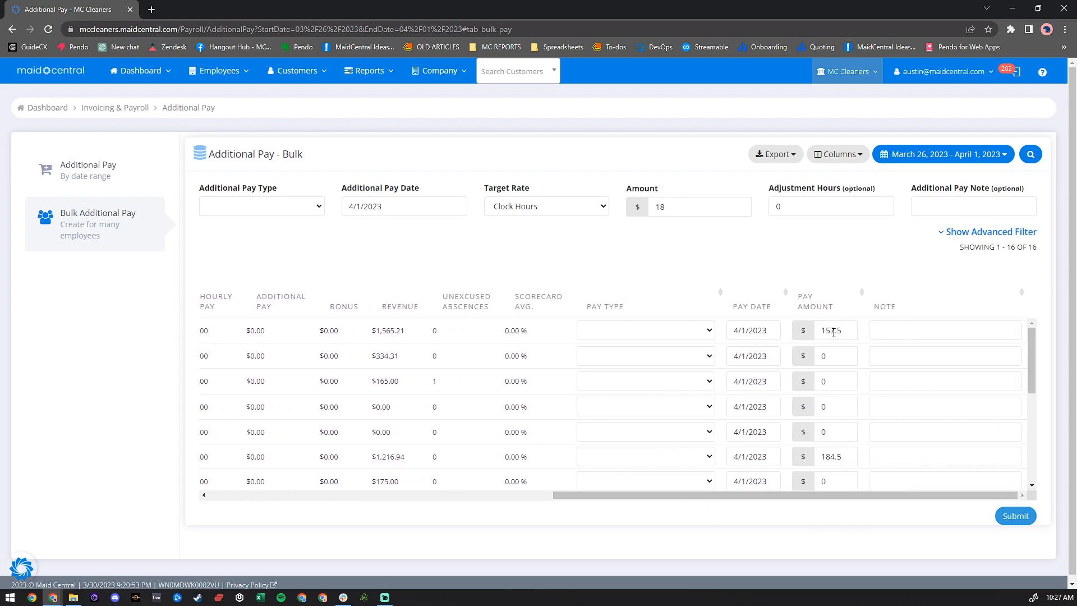
left_click_drag(853, 462, 815, 458)
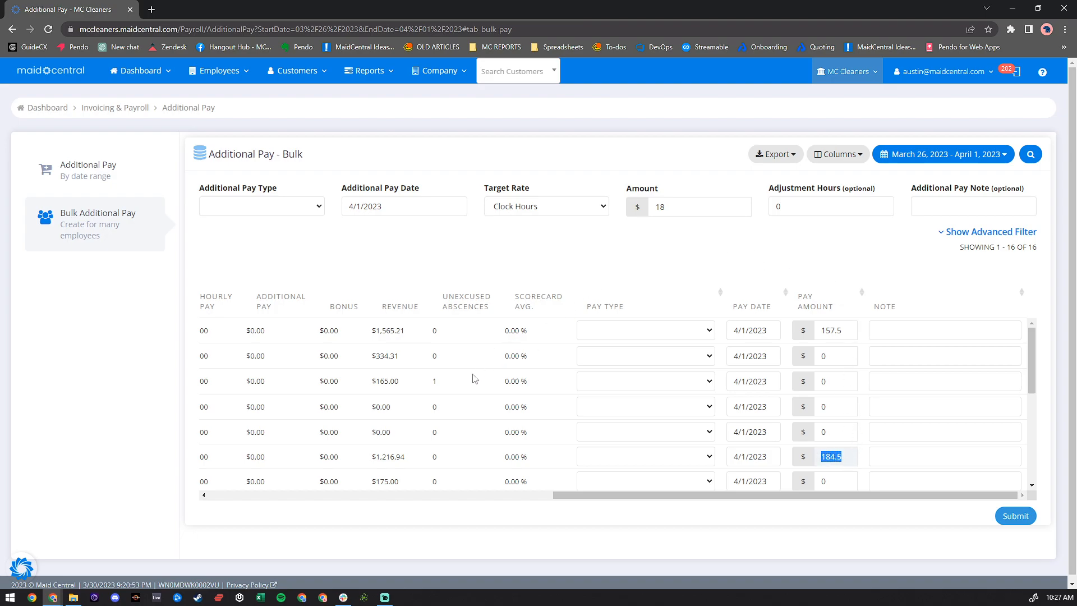
- Set the amount to $2 with Paid Job Hours as the additional hourly rate, and apply it to the employee list
left_click_drag(613, 496, 266, 498)
left_click(505, 208)
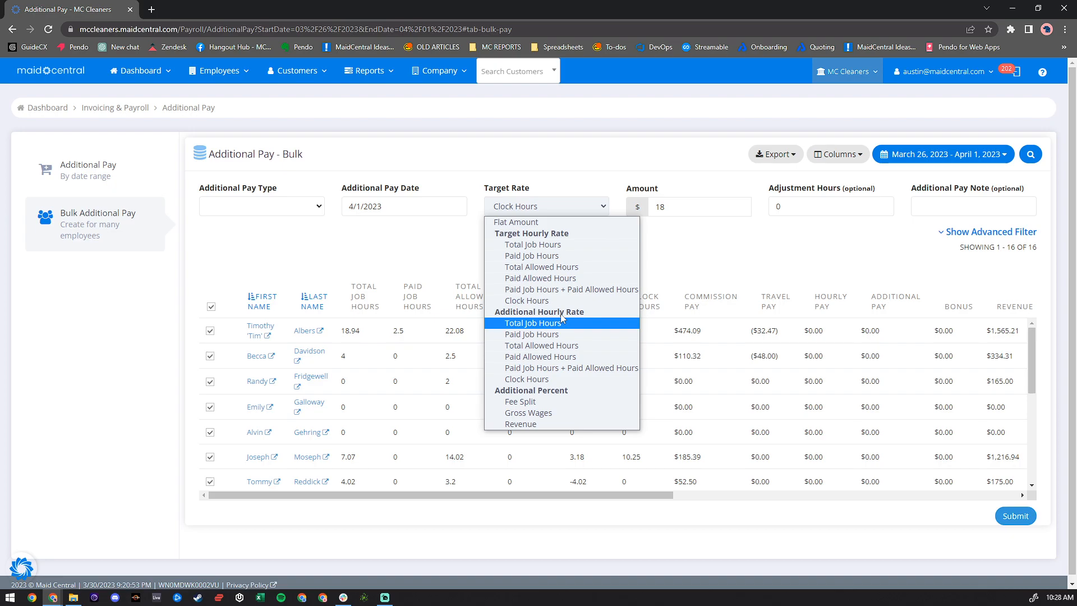
left_click(712, 235)
left_click(674, 205)
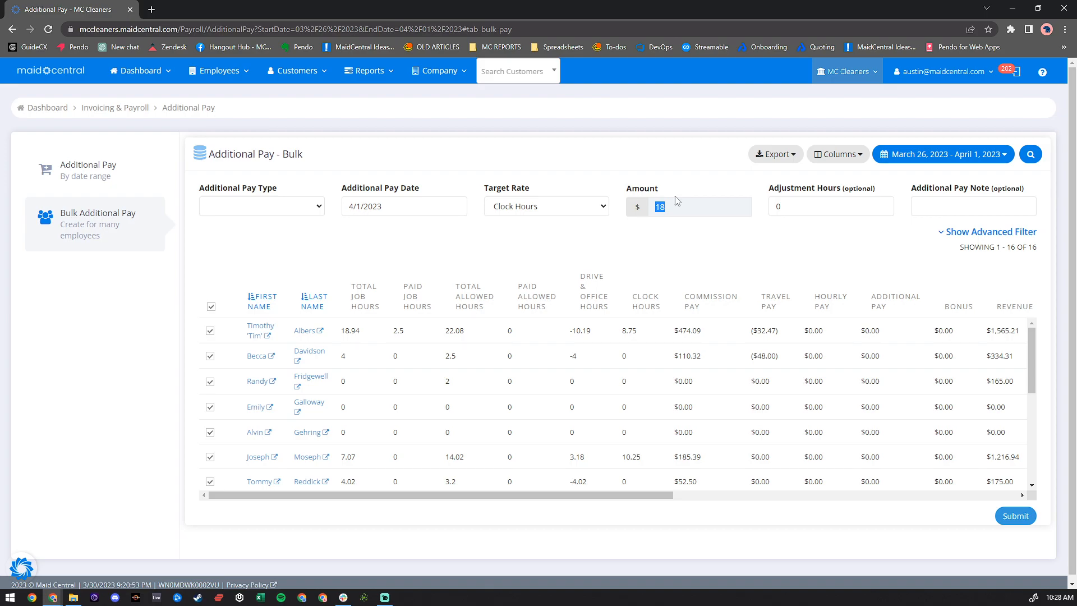
type("2")
left_click(547, 207)
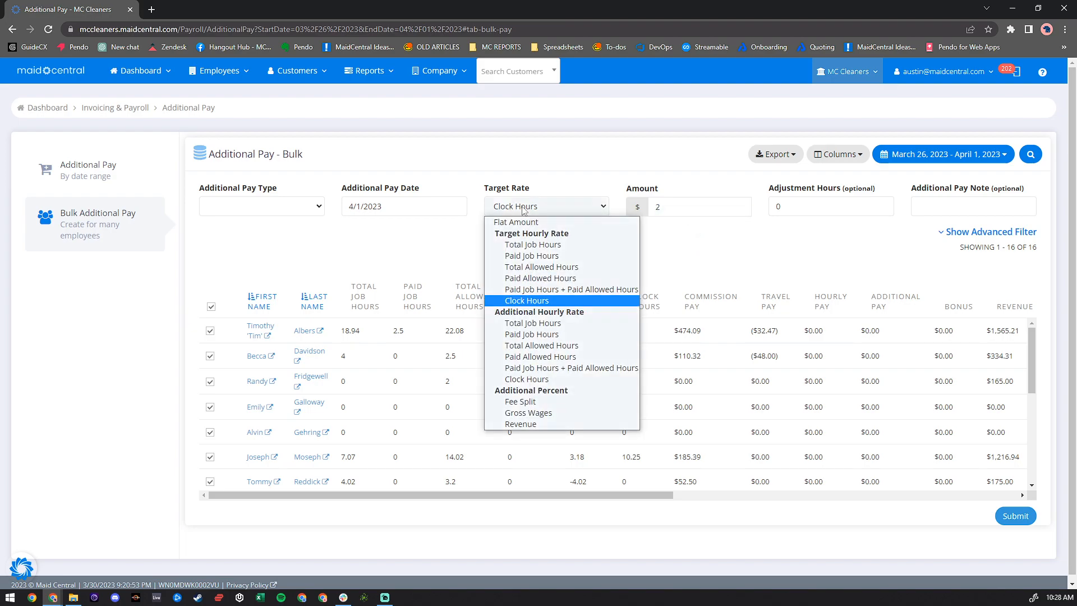
left_click(552, 335)
left_click(992, 239)
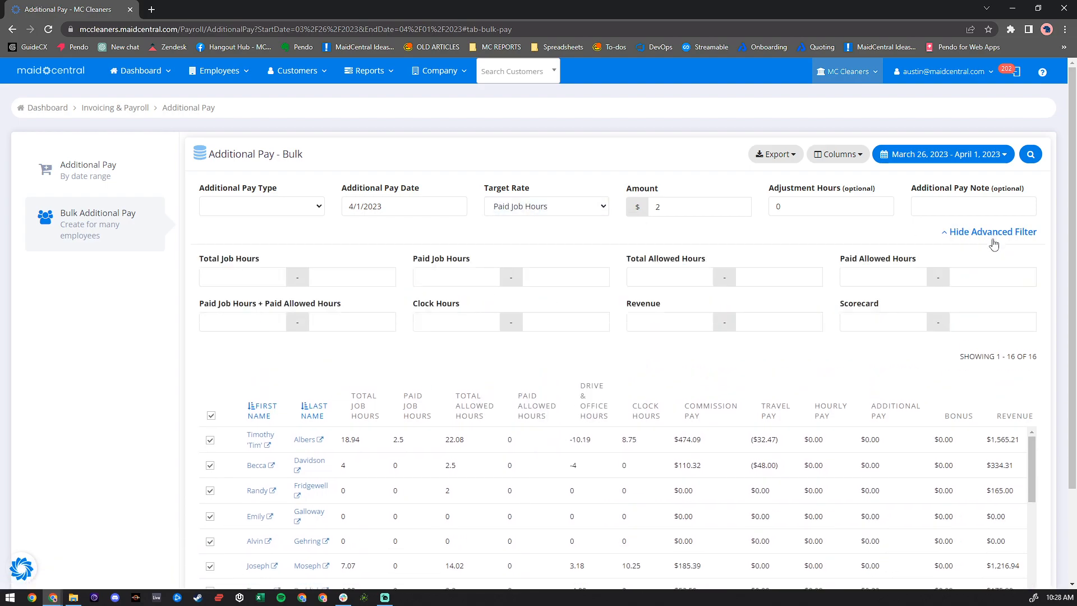
left_click(1008, 461)
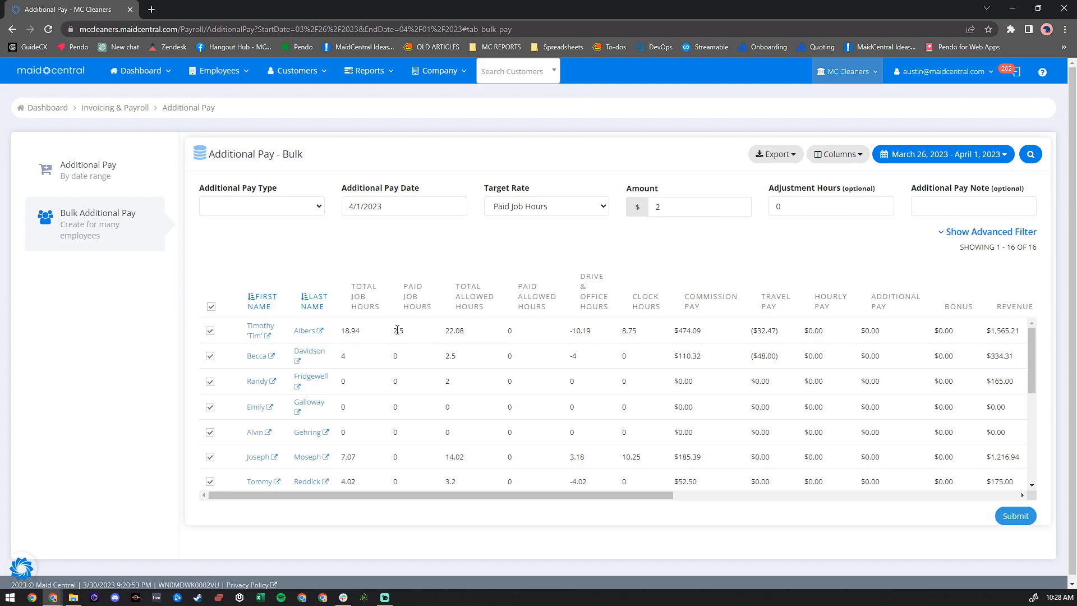
- Compare the bulk additional rate amount with the first employee's paid job hours and calculated pay amount
double_click(658, 206)
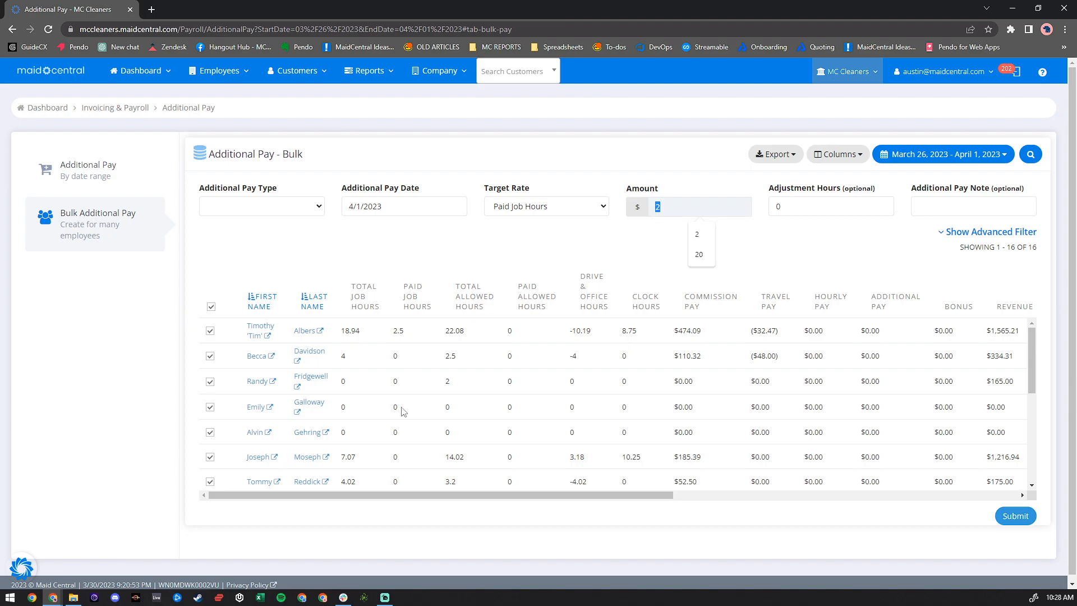
left_click_drag(394, 492, 423, 480)
double_click(845, 326)
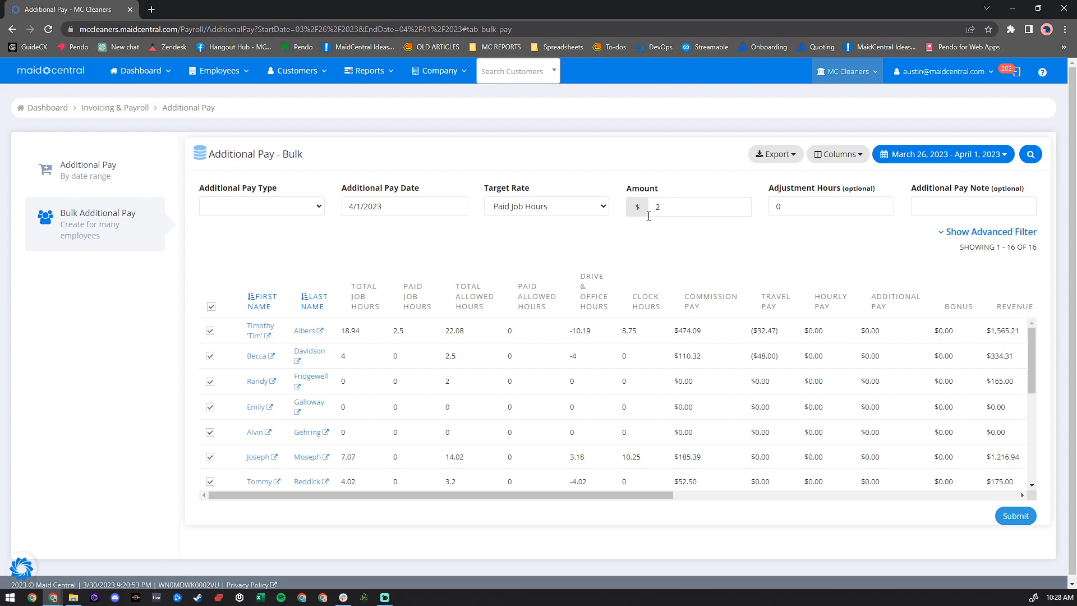
- Change the additional hourly rate basis to Total Job Hours and apply it to the employee list
left_click(543, 210)
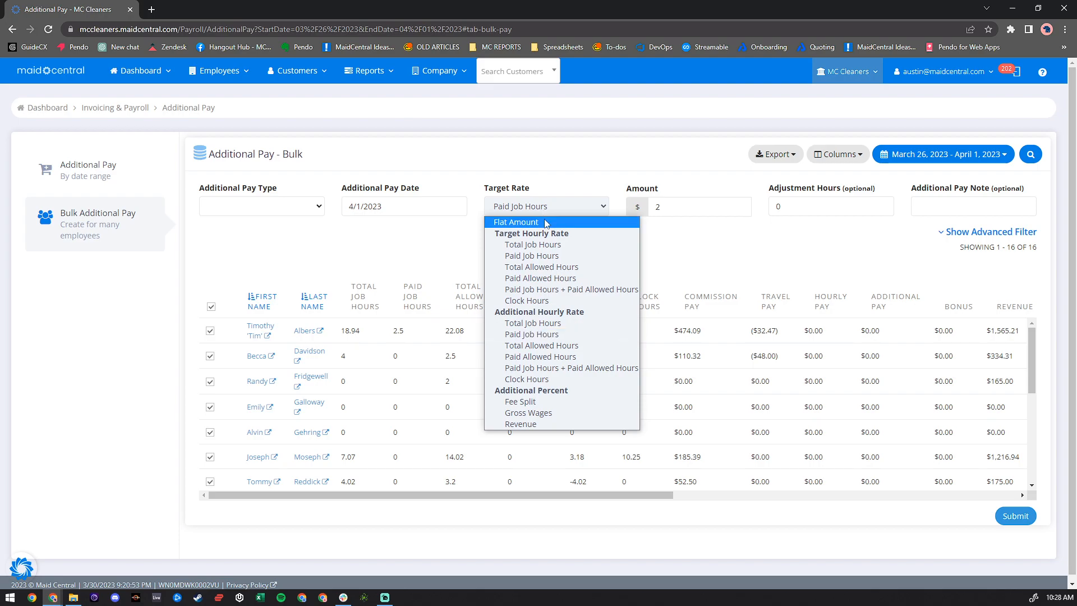
left_click(543, 324)
left_click(996, 233)
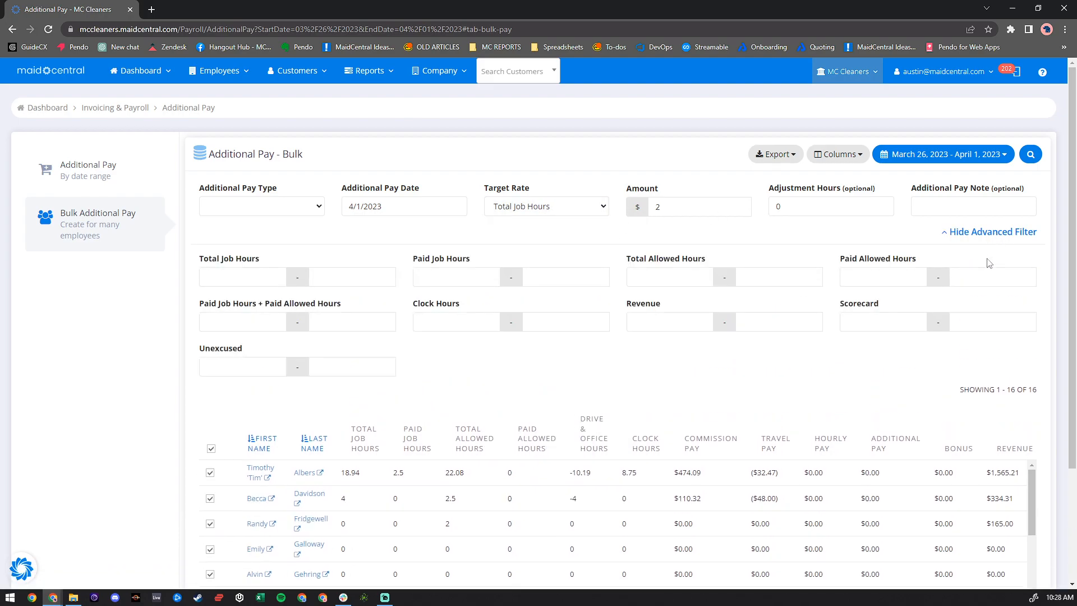
left_click(1010, 460)
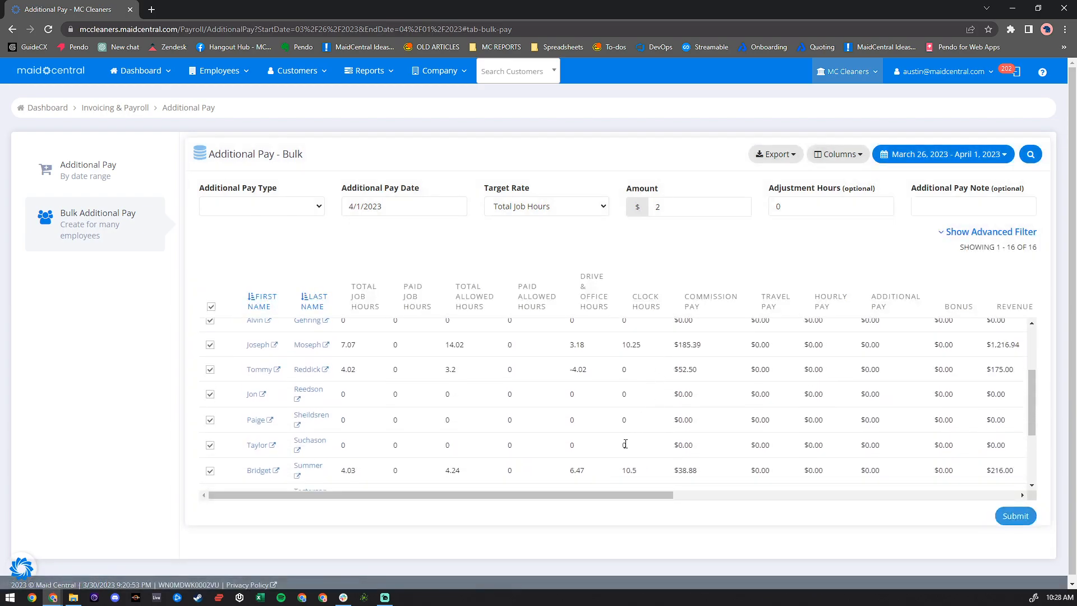
- Inspect the employees' pay amounts against their total job hours, and review the Additional Percent options of the target rate
left_click_drag(616, 496, 1002, 506)
scroll(804, 380, "up", 2)
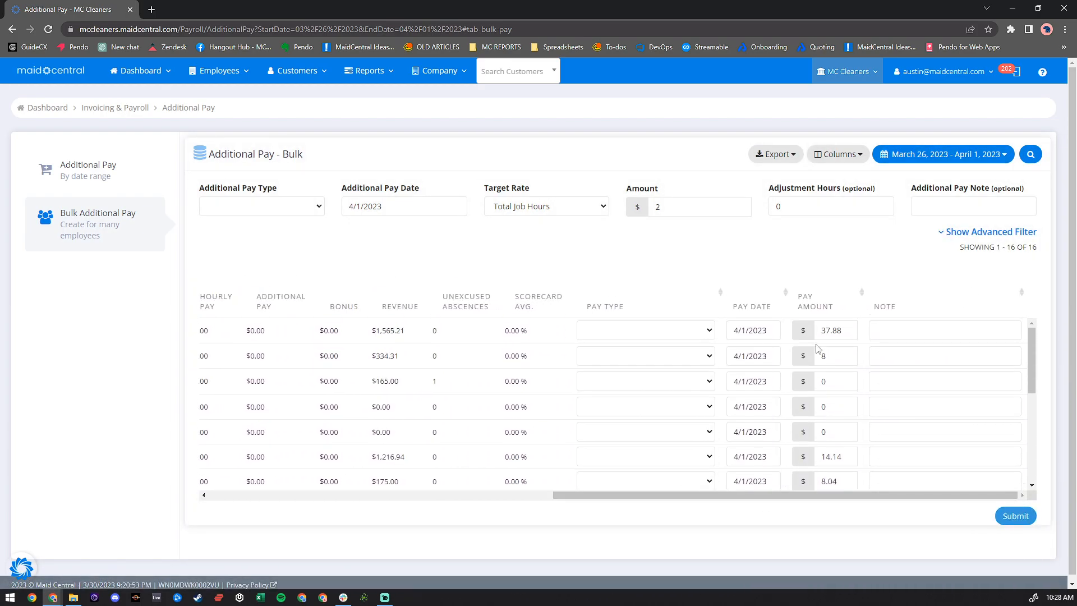
scroll(815, 343, "down", 3)
scroll(811, 393, "down", 2)
scroll(824, 391, "up", 4)
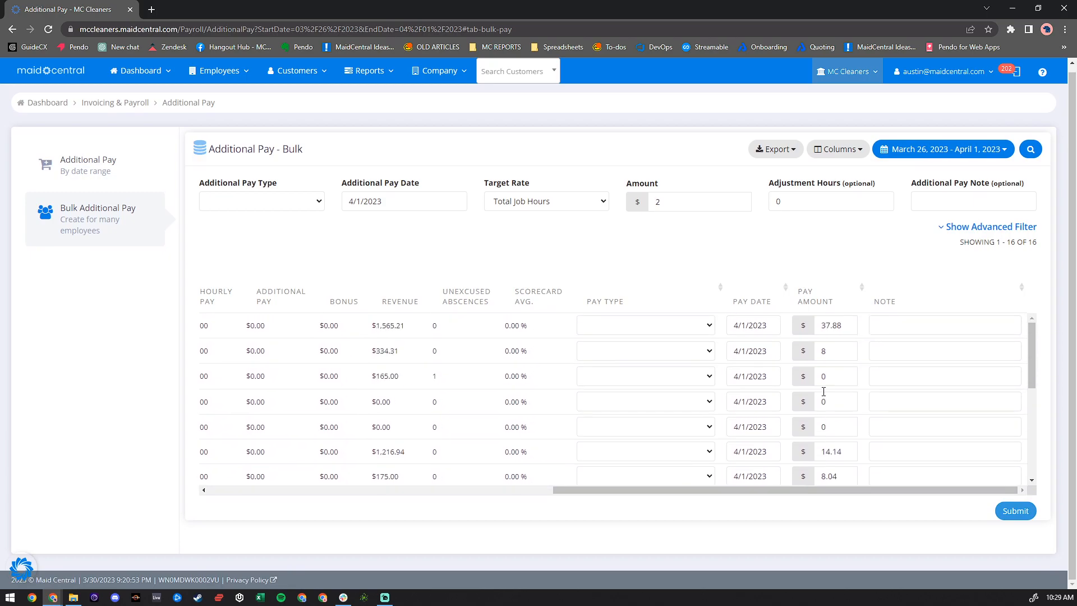
left_click_drag(780, 490, 436, 490)
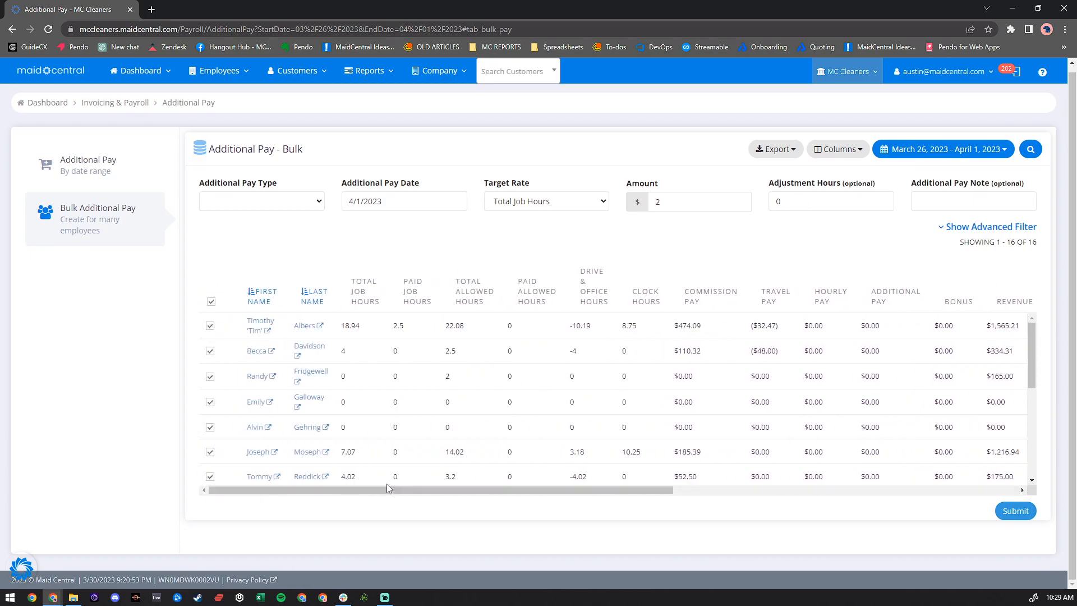
left_click(530, 202)
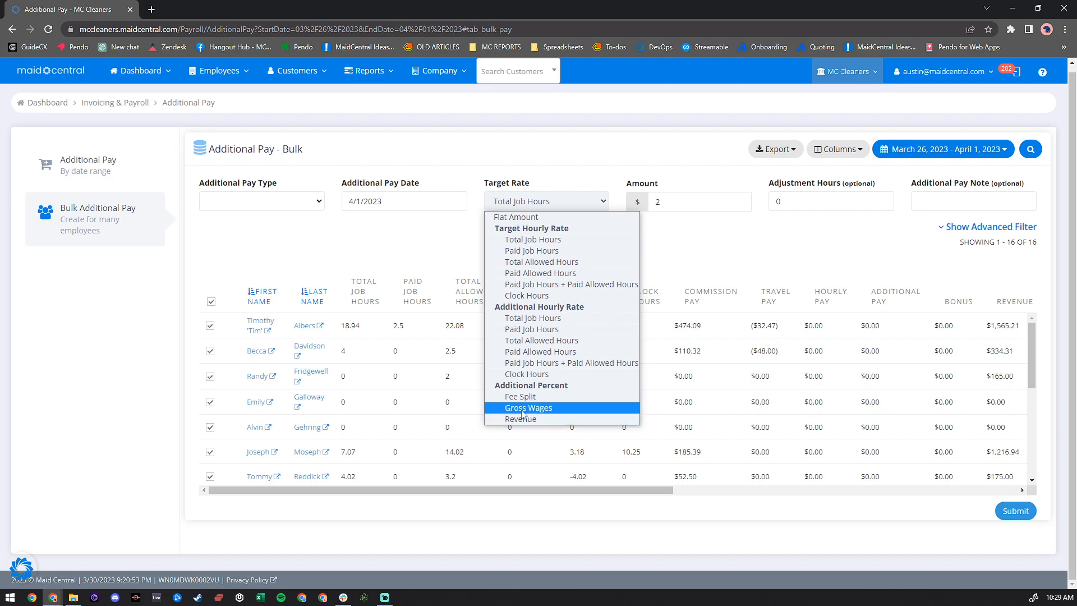
left_click(433, 242)
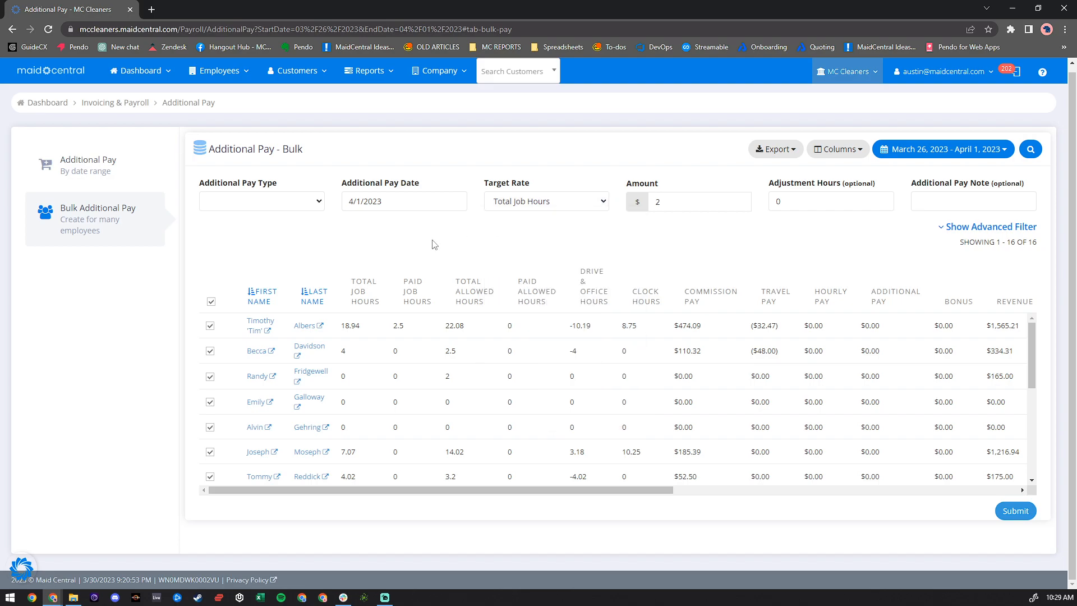
- Filter the employee list to total job hours between 18 and 100 using the advanced filter
left_click(1002, 230)
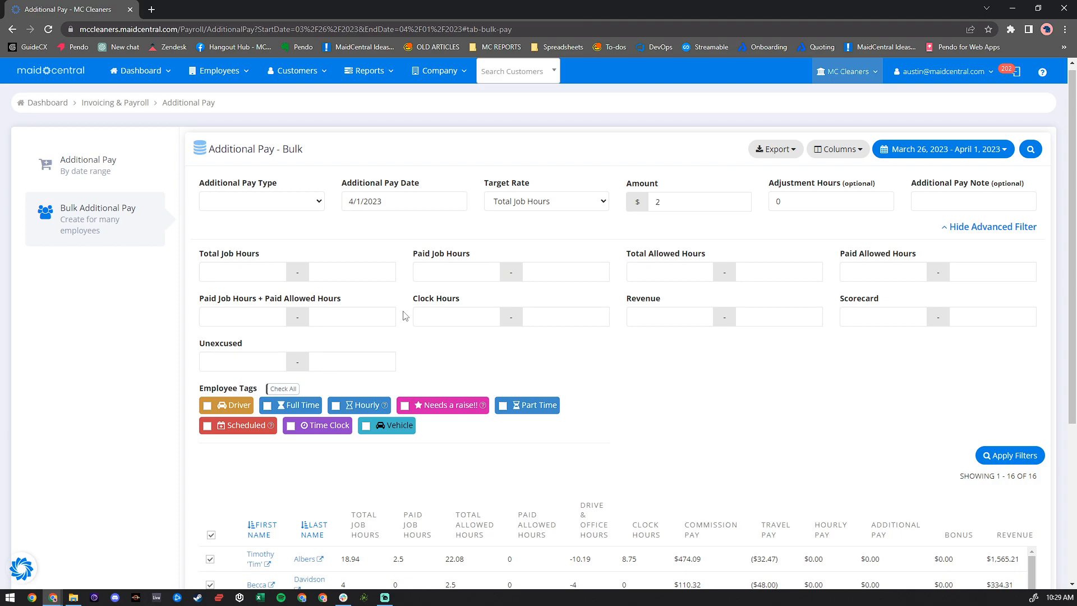
left_click(523, 203)
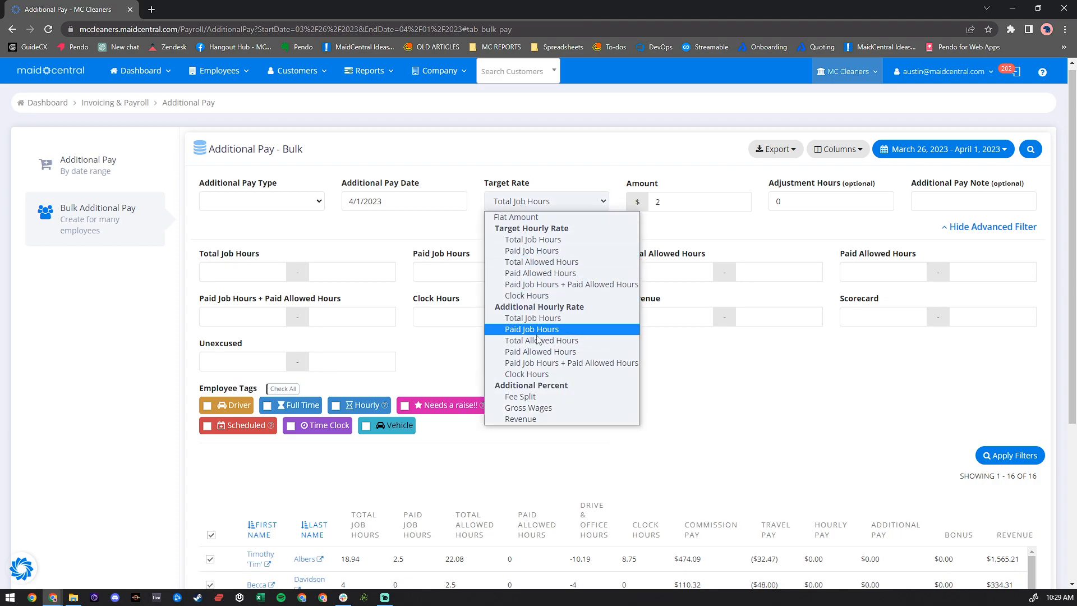
left_click(408, 232)
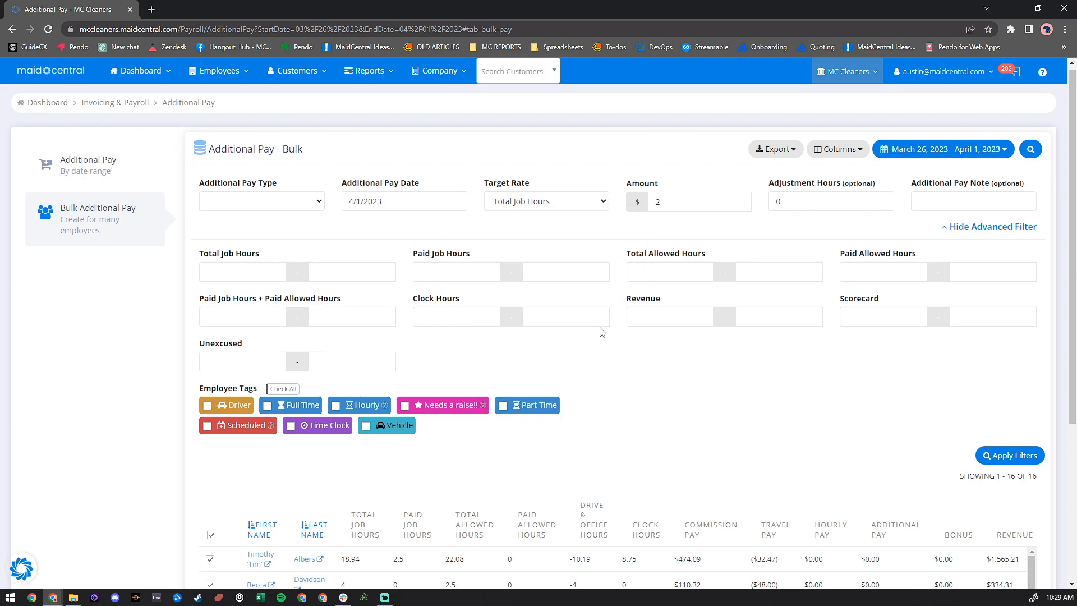
scroll(602, 331, "down", 1)
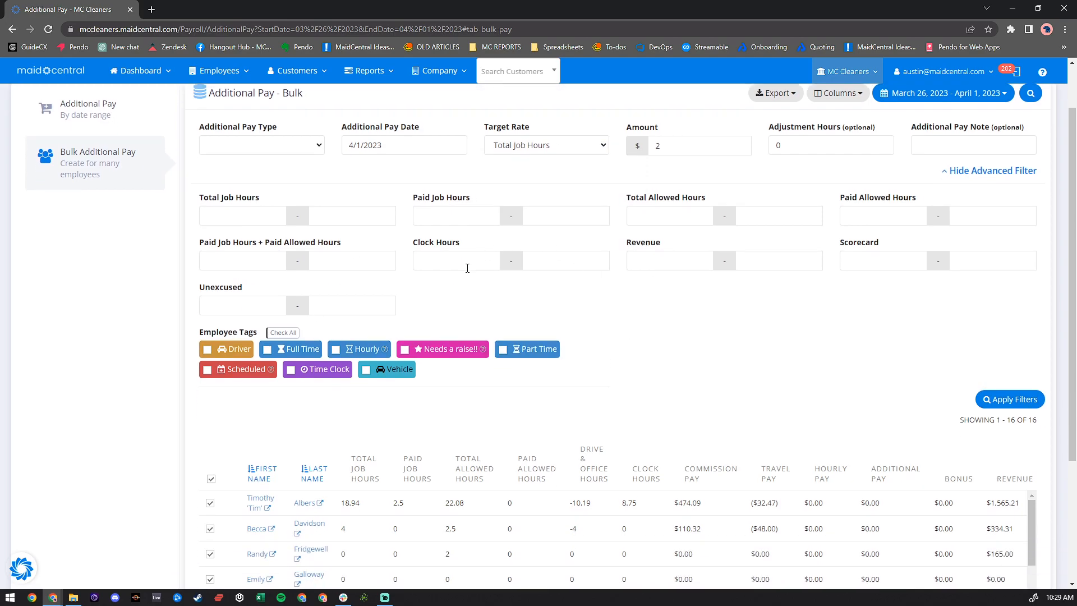
left_click(473, 221)
left_click(280, 216)
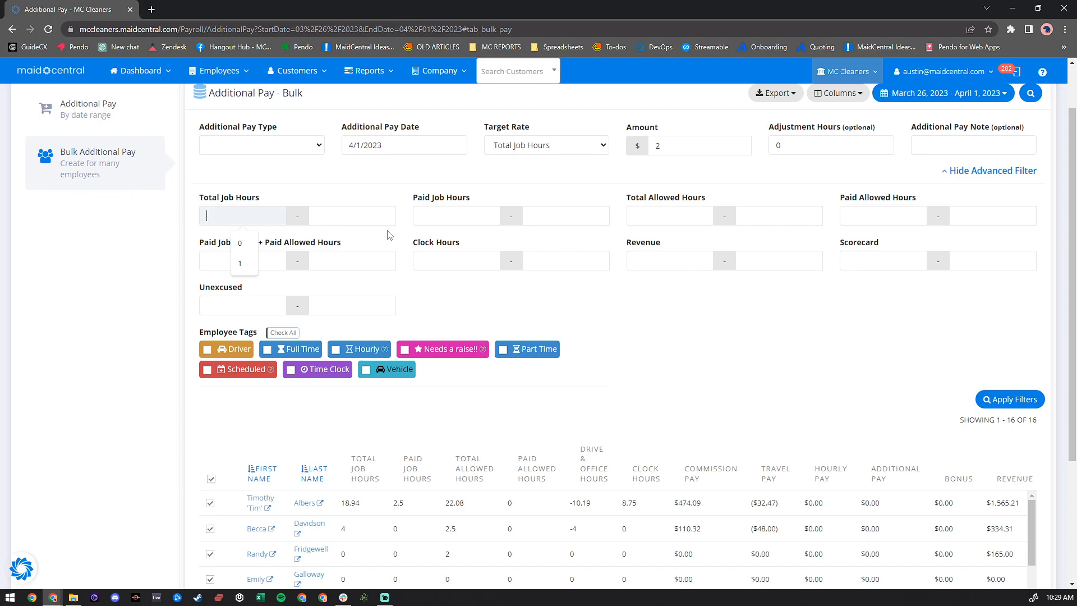
type("18")
left_click(384, 222)
type("100")
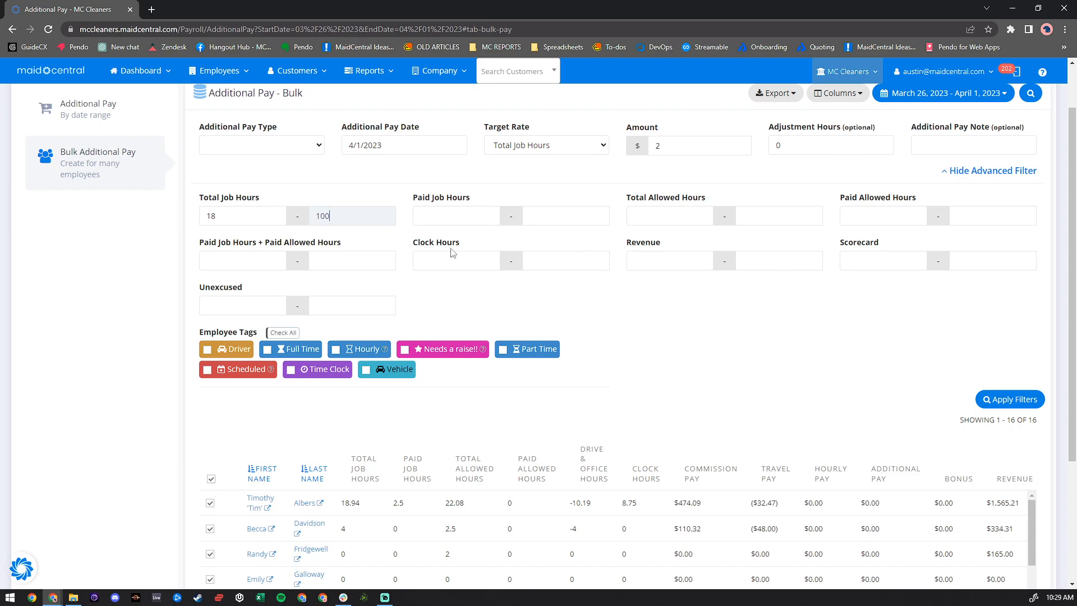
left_click(1005, 399)
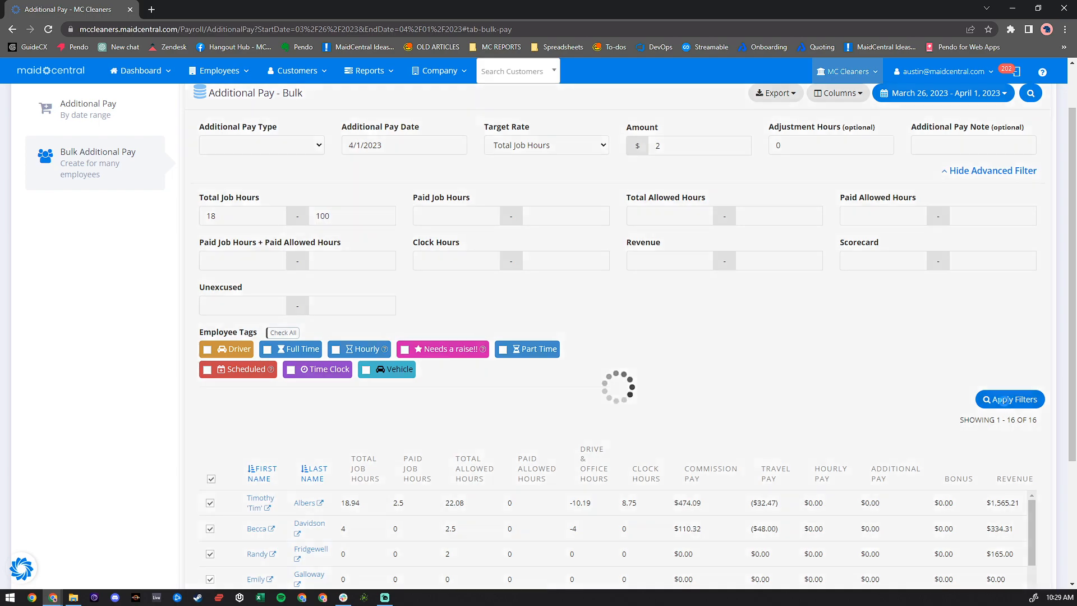
- Check the calculated pay amount of the employee in the filtered list
scroll(447, 457, "down", 2)
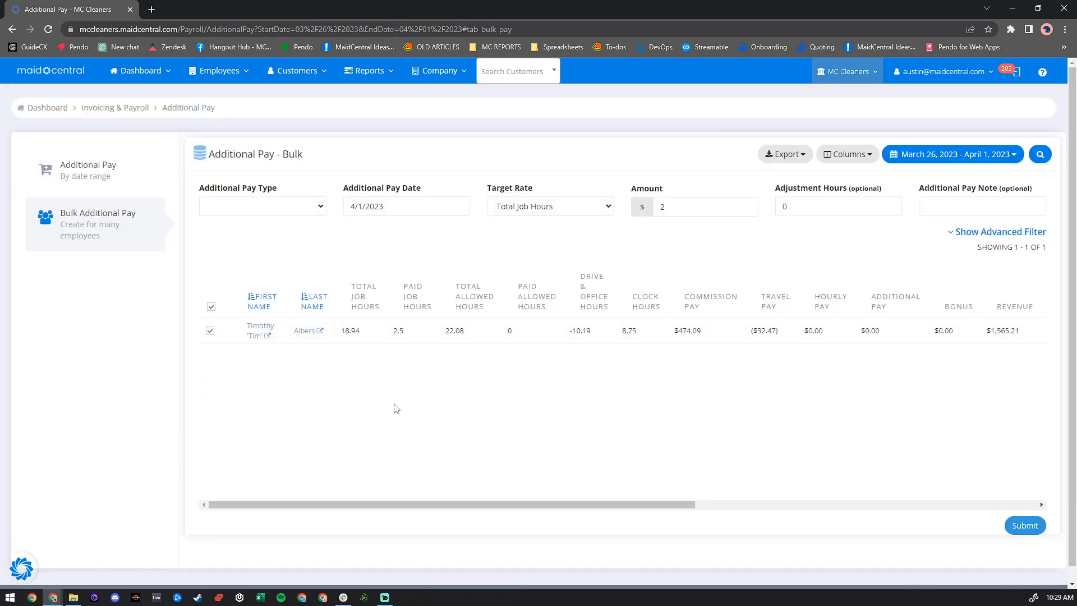
left_click_drag(443, 505, 858, 518)
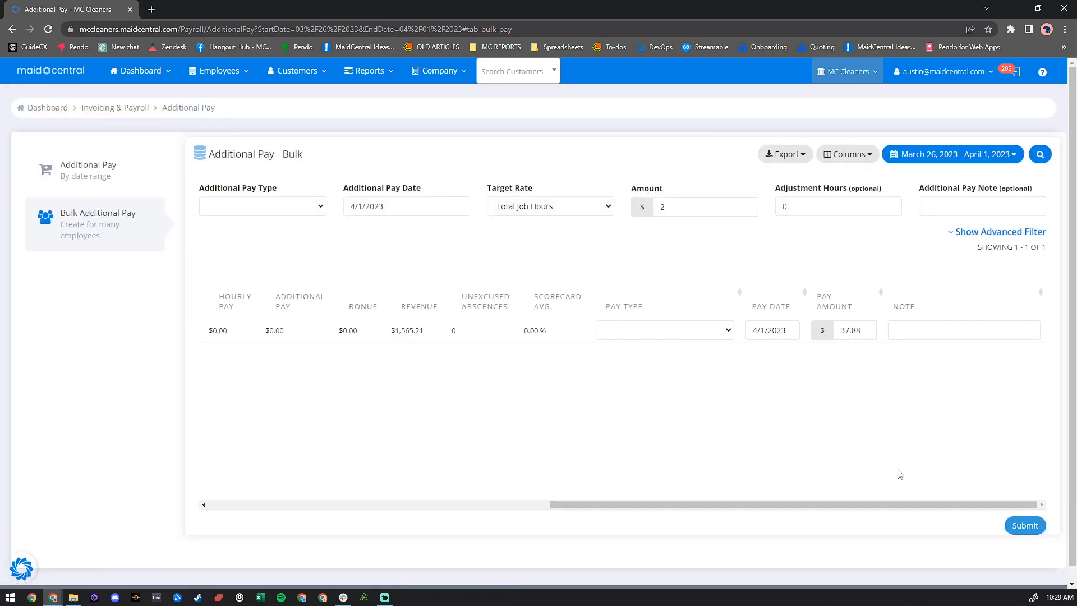
double_click(859, 328)
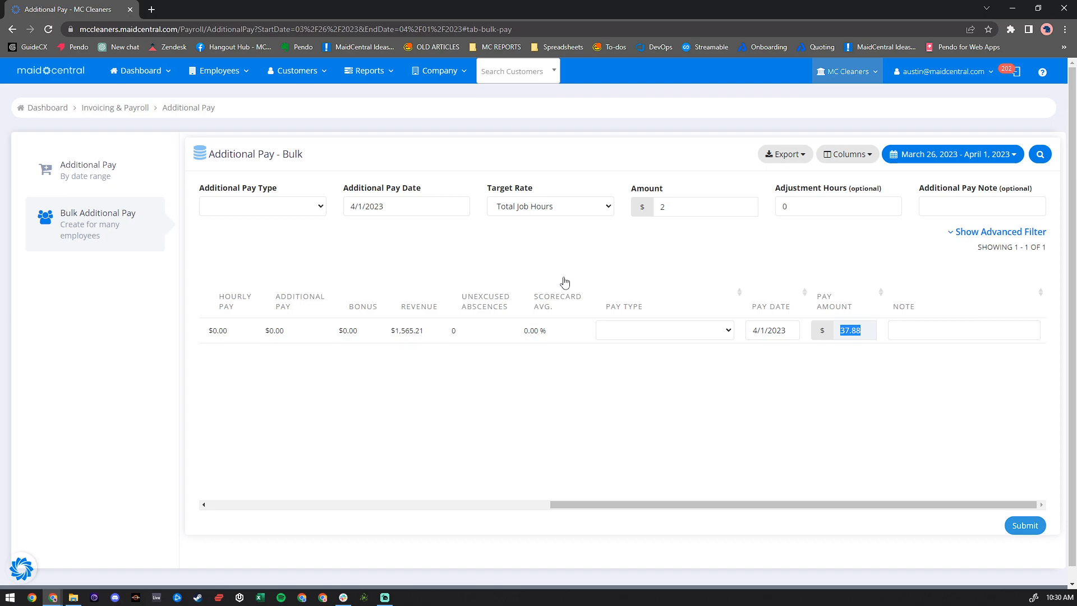
- Review the total job hours range and the employee tags in the advanced filter, and hide the filter again
left_click(993, 232)
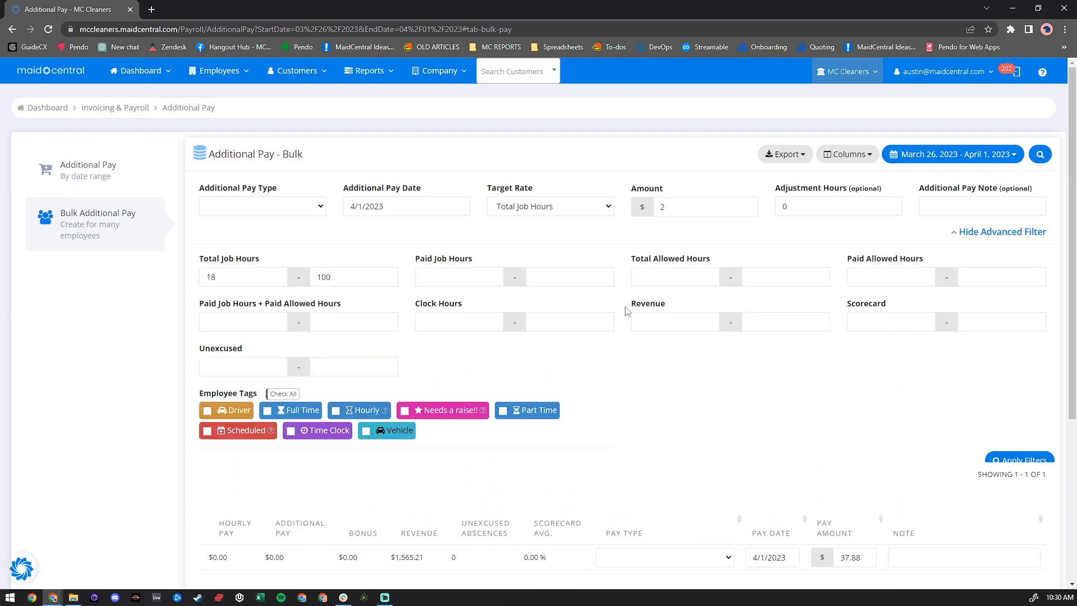
double_click(219, 282)
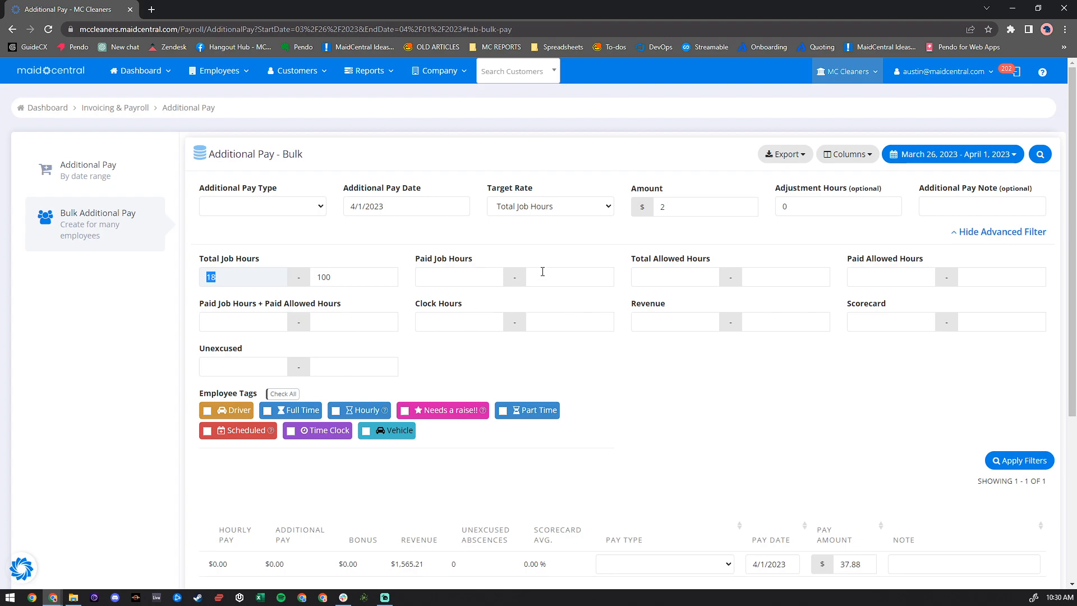
left_click(531, 247)
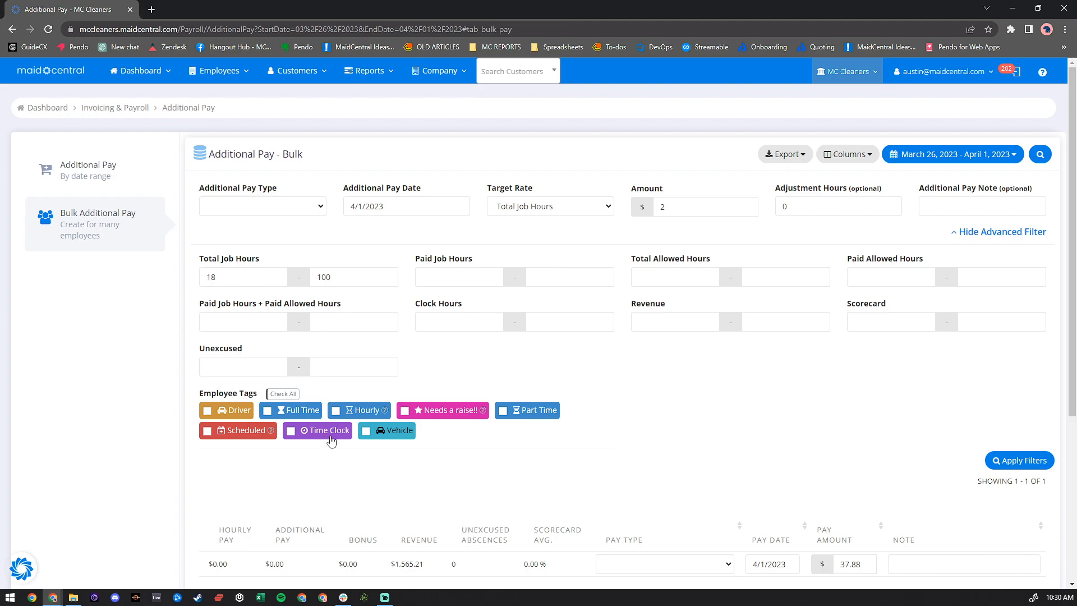
scroll(753, 267, "down", 1)
scroll(897, 292, "up", 1)
left_click(994, 232)
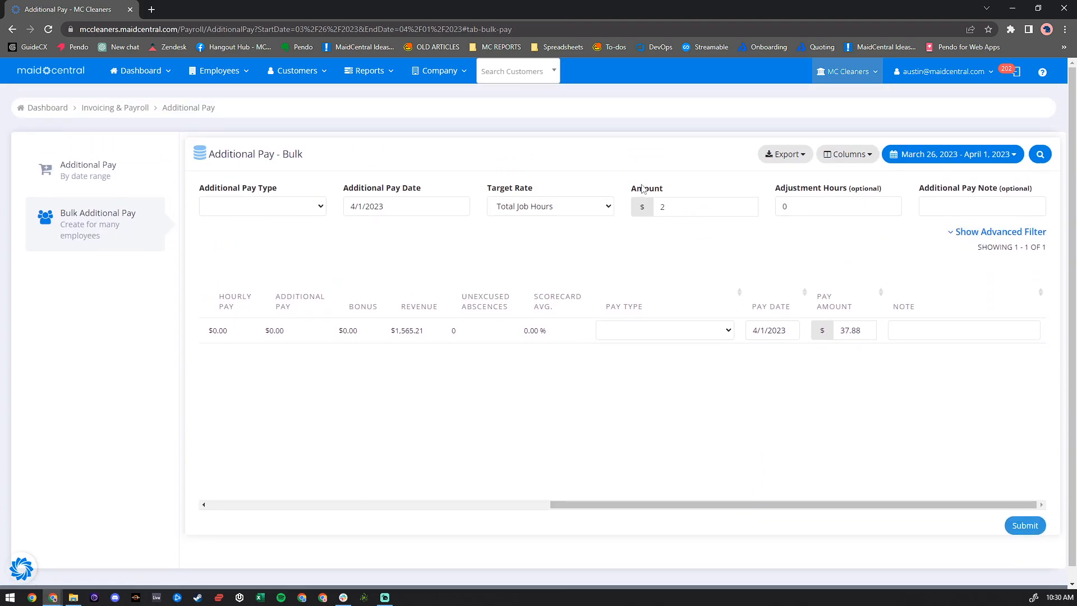